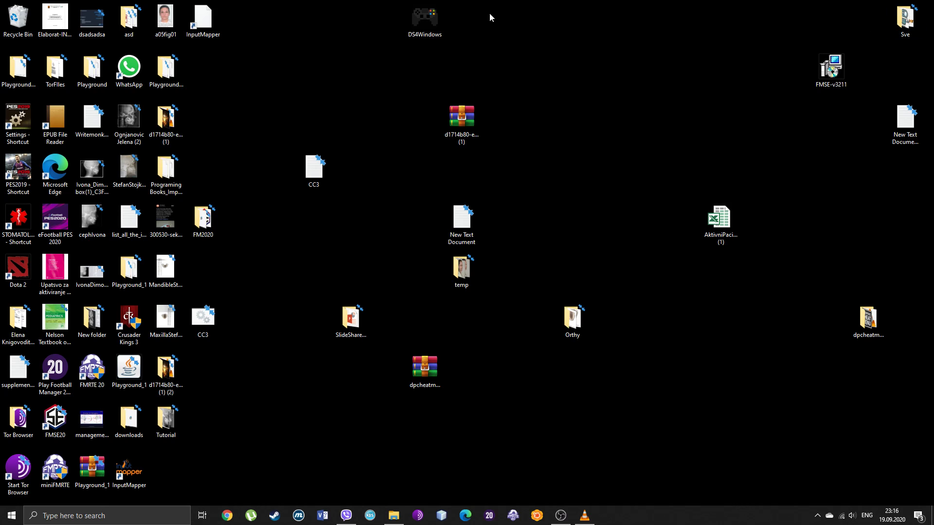
Open the Orthy folder from the desktop and launch OrthyFramework_0_2.
{"action": "double_click", "coordinate": [572, 319]}
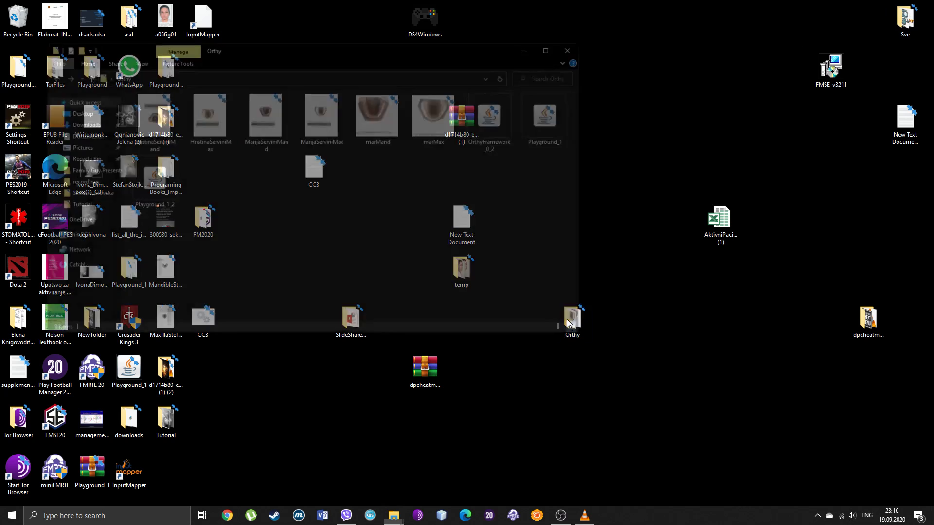
{"action": "left_click", "coordinate": [554, 47]}
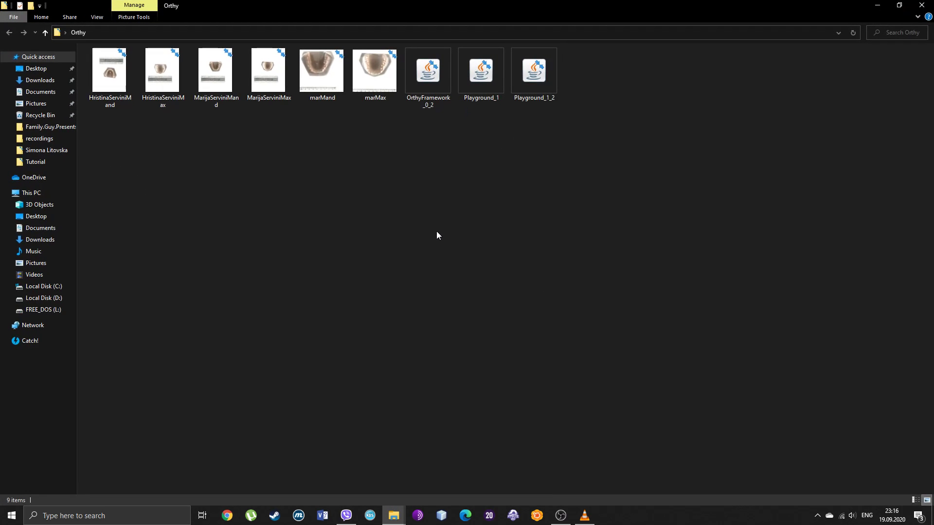
{"action": "double_click", "coordinate": [430, 83]}
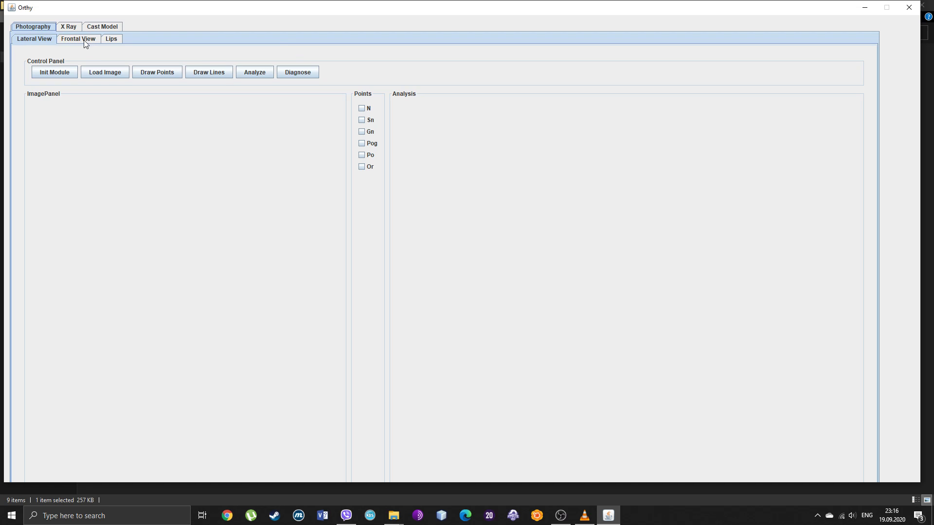
Examine the Photography, X Ray and Cast Model modules, including the lateral and frontal photography views.
{"action": "left_click", "coordinate": [68, 28]}
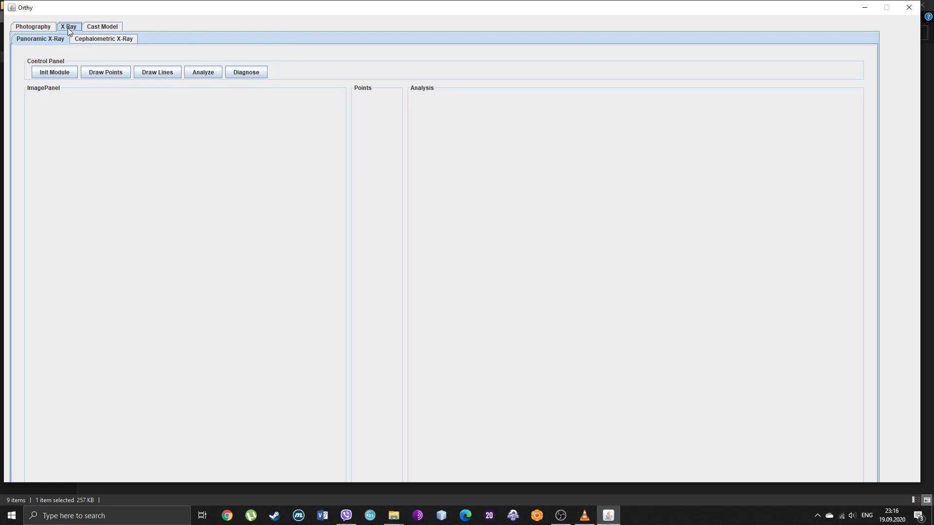
{"action": "left_click", "coordinate": [102, 27]}
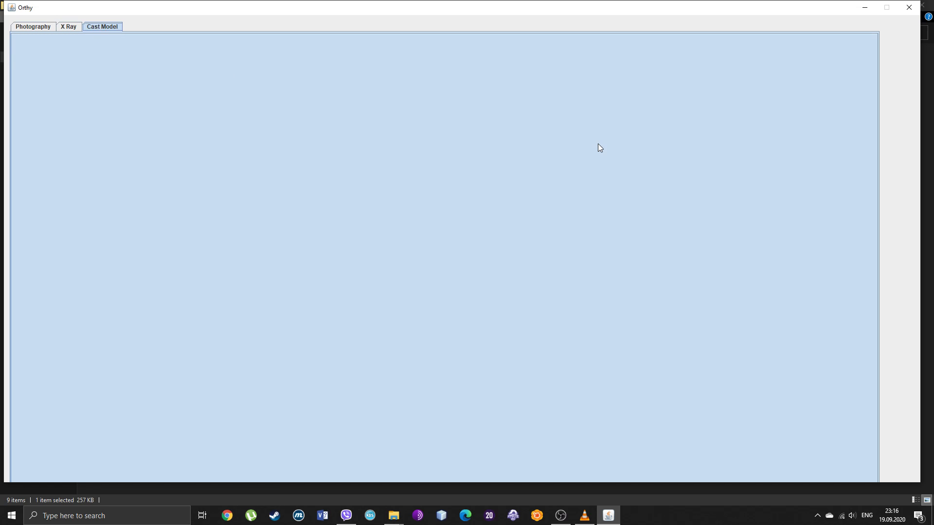
{"action": "left_click", "coordinate": [71, 31]}
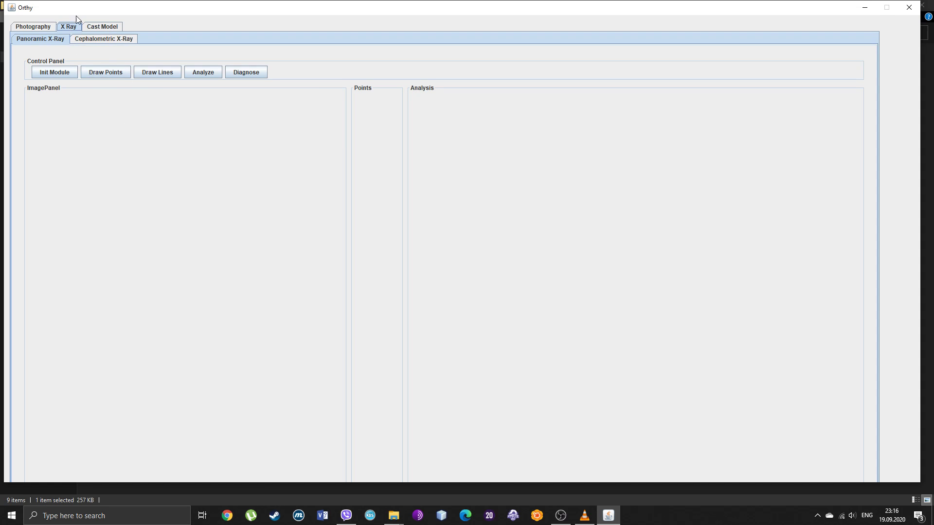
{"action": "left_click", "coordinate": [41, 28]}
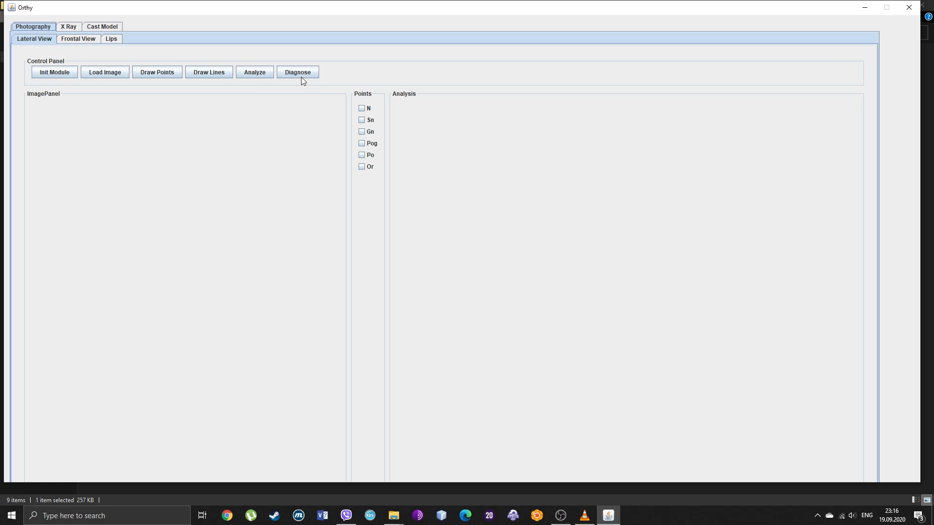
{"action": "left_click", "coordinate": [68, 42]}
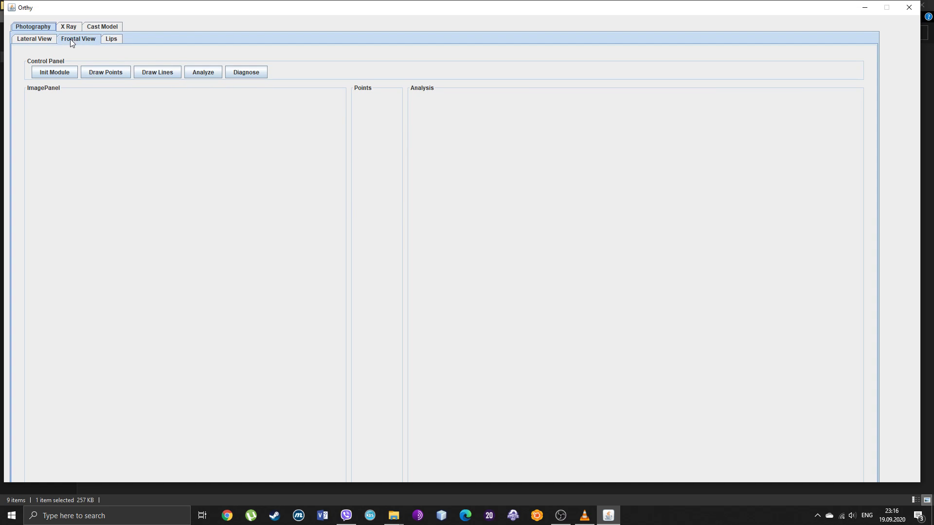
{"action": "left_click", "coordinate": [20, 41]}
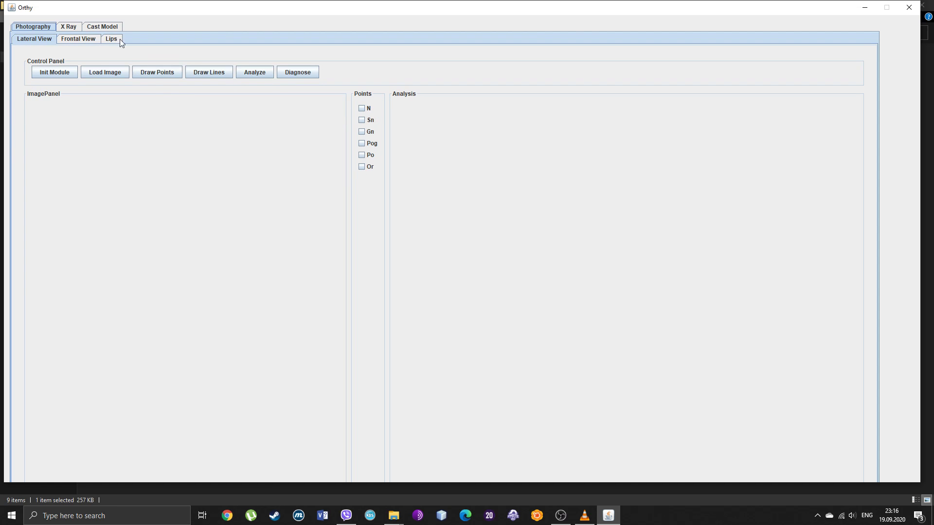
{"action": "left_click", "coordinate": [95, 29]}
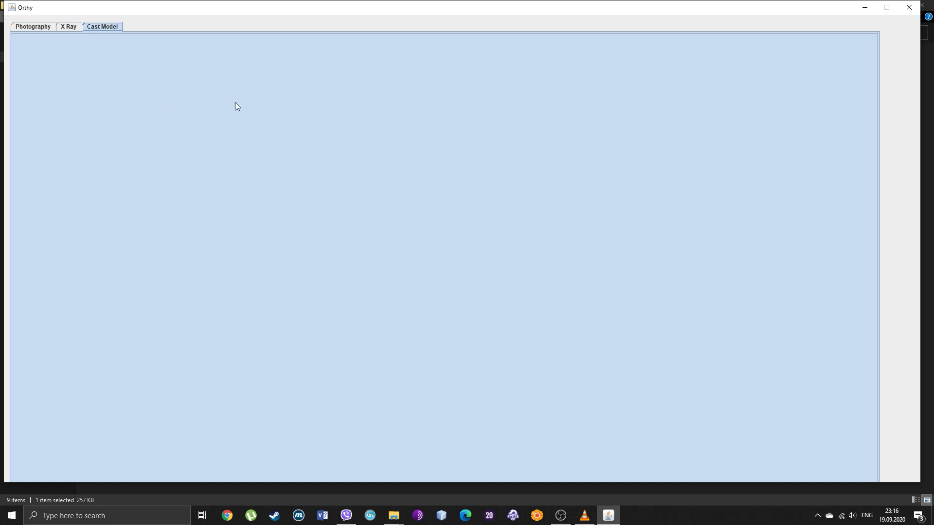
{"action": "left_click", "coordinate": [67, 28]}
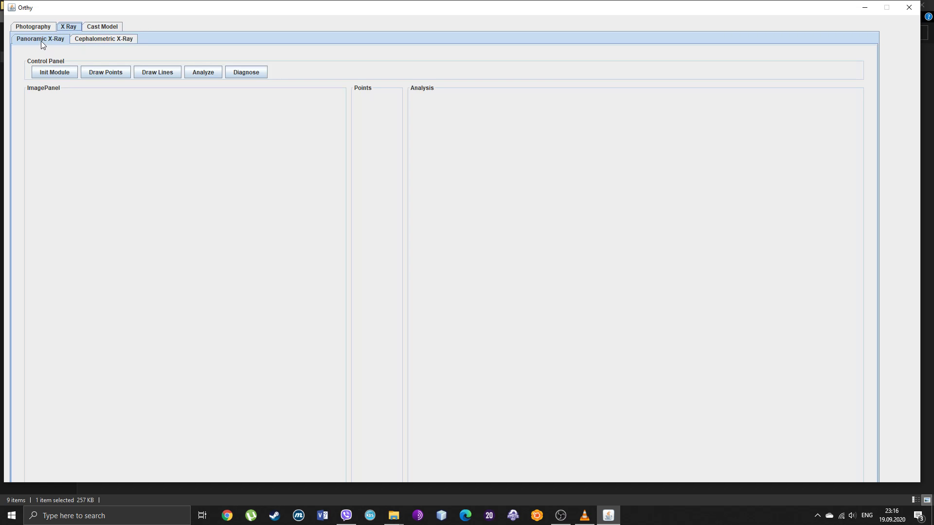
Open the Cephalometric X-Ray module and initialize it.
{"action": "left_click", "coordinate": [89, 40]}
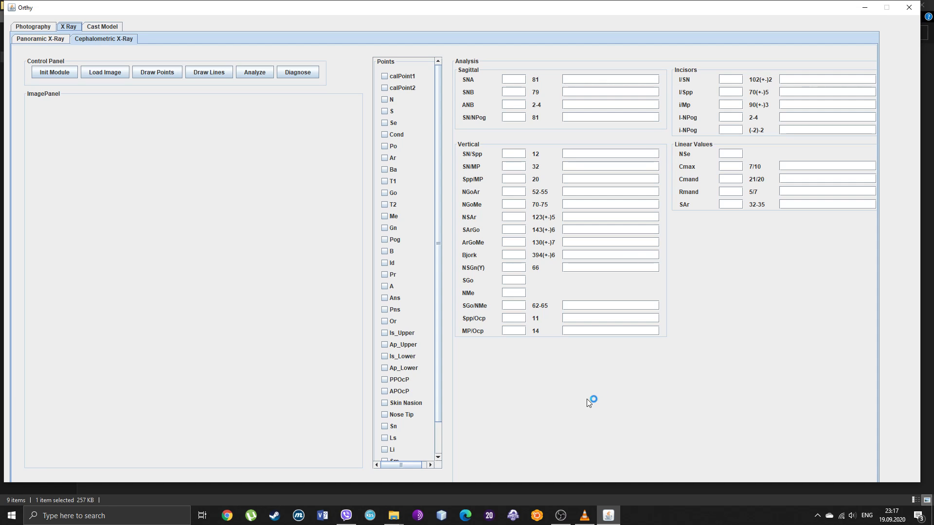
{"action": "left_click", "coordinate": [560, 516]}
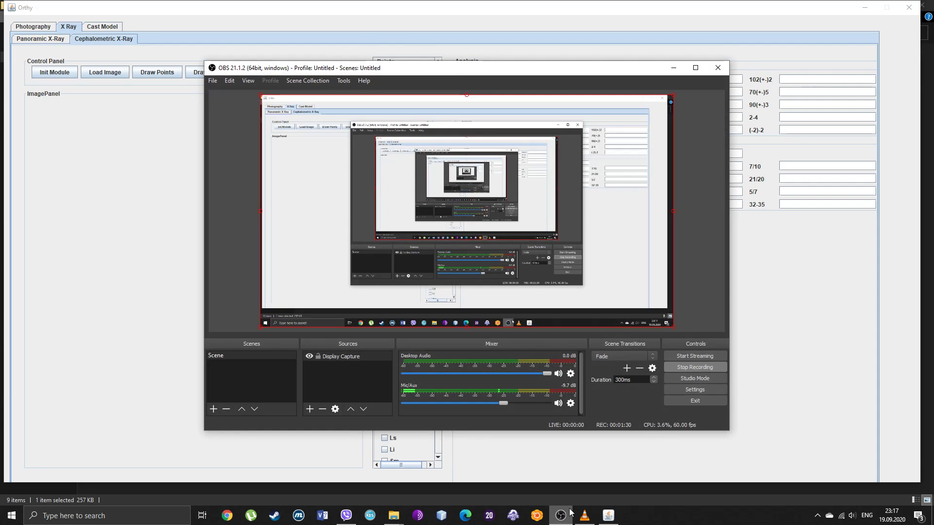
{"action": "left_click", "coordinate": [793, 301]}
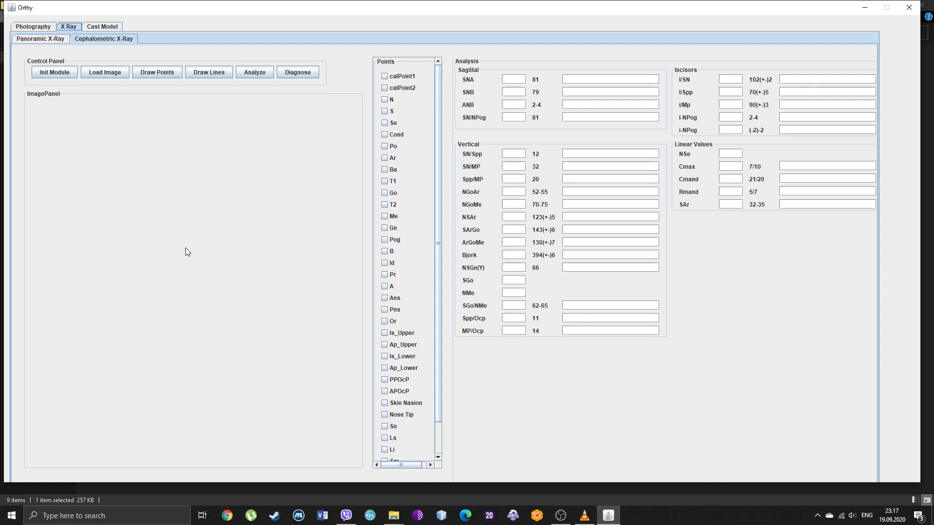
{"action": "left_click", "coordinate": [52, 76]}
{"action": "left_click", "coordinate": [53, 71]}
Start loading an image for the cephalometric analysis and browse to the Tutorial folder on the Desktop.
{"action": "left_click", "coordinate": [98, 75]}
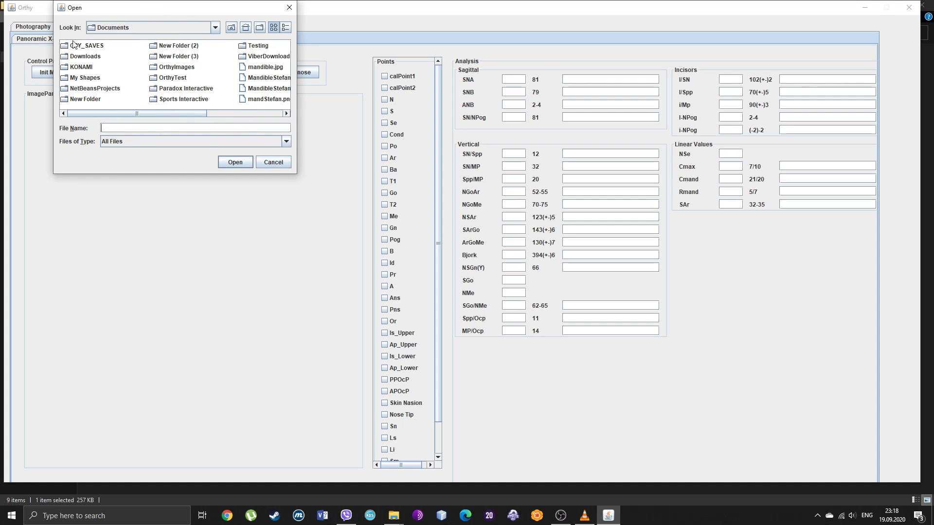
{"action": "left_click", "coordinate": [245, 27]}
{"action": "left_click", "coordinate": [287, 114]}
{"action": "left_click", "coordinate": [287, 114]}
{"action": "left_click", "coordinate": [287, 114]}
{"action": "left_click", "coordinate": [287, 114]}
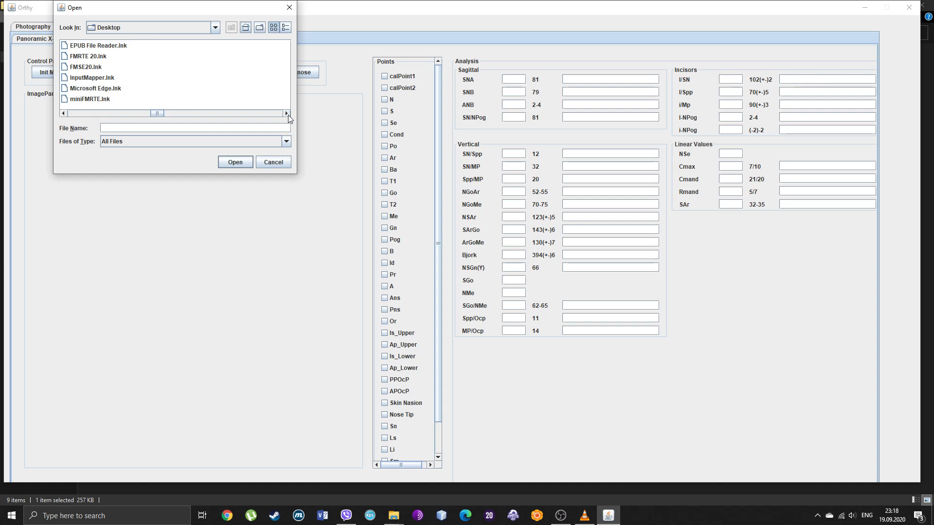
{"action": "left_click", "coordinate": [287, 114]}
{"action": "left_click", "coordinate": [63, 113]}
{"action": "left_click", "coordinate": [63, 114]}
{"action": "left_click", "coordinate": [287, 113]}
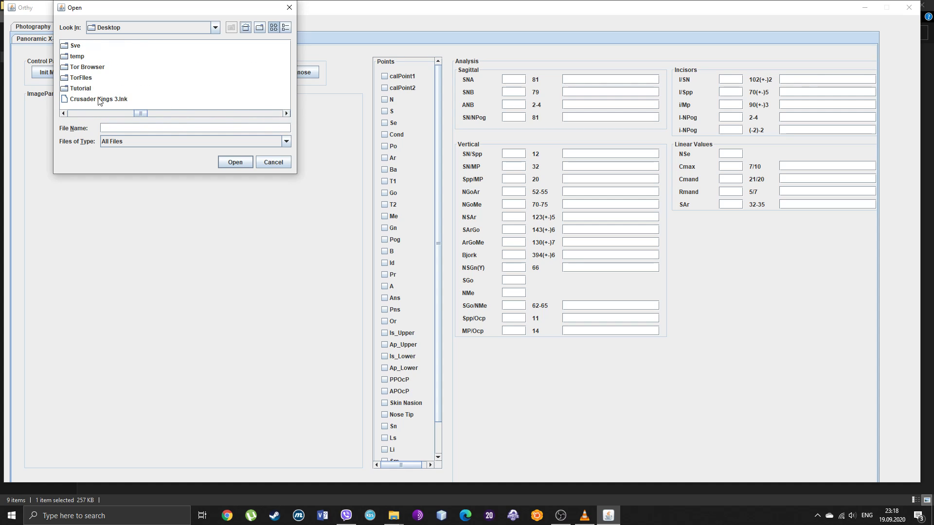
{"action": "double_click", "coordinate": [89, 90]}
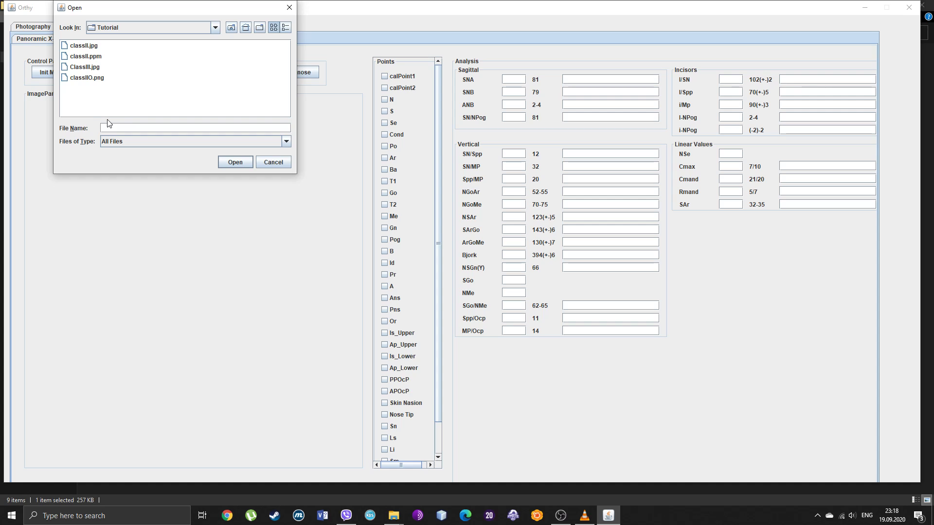
Load classIIO.png as the cephalometric X-ray image.
{"action": "left_click", "coordinate": [94, 68]}
{"action": "left_click", "coordinate": [83, 51]}
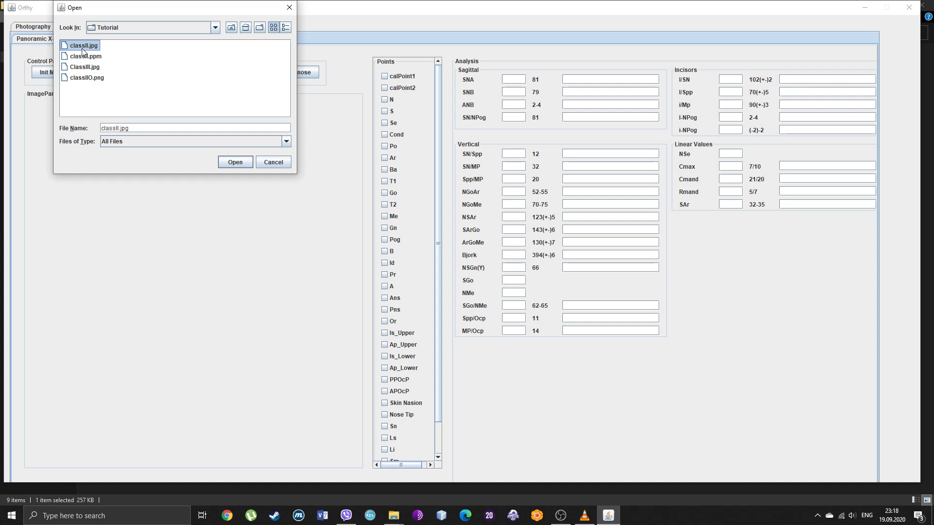
{"action": "left_click", "coordinate": [85, 79]}
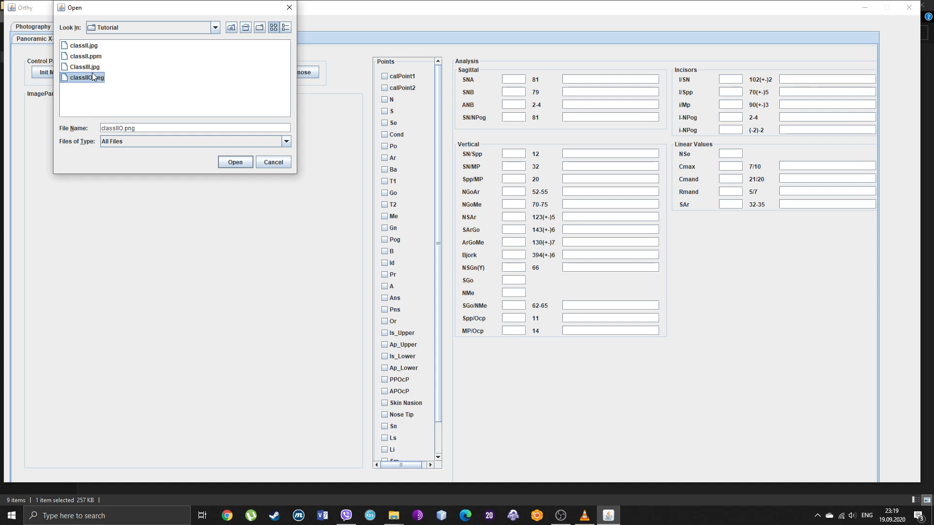
{"action": "left_click", "coordinate": [97, 78]}
{"action": "left_click", "coordinate": [145, 105]}
{"action": "left_click", "coordinate": [82, 79]}
{"action": "left_click", "coordinate": [235, 162]}
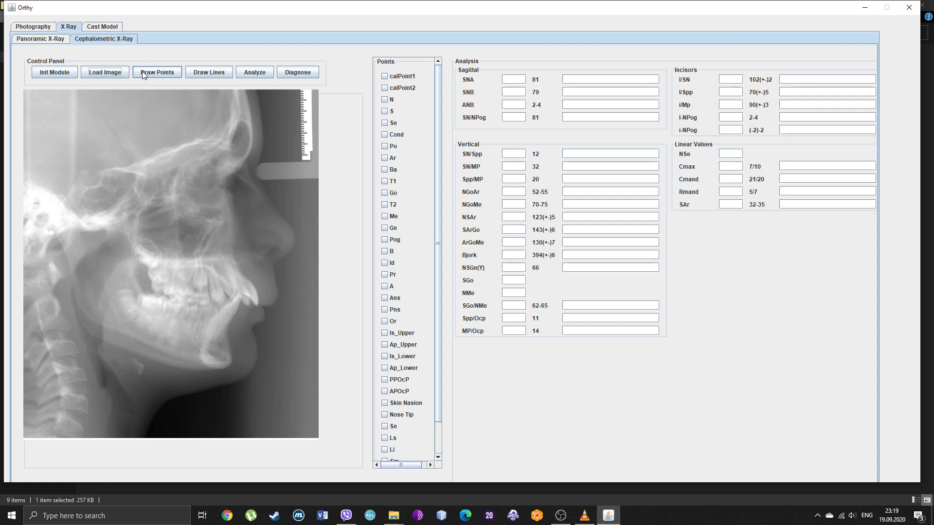
Place all listed points on the X-ray, from calPoint1 and calPoint2 through the landmarks to SoftTissue_Pog and cMax.
{"action": "left_click_drag", "start_coordinate": [436, 77], "coordinate": [439, 97]}
{"action": "scroll", "coordinate": [438, 176], "scroll_direction": "down", "scroll_amount": 1}
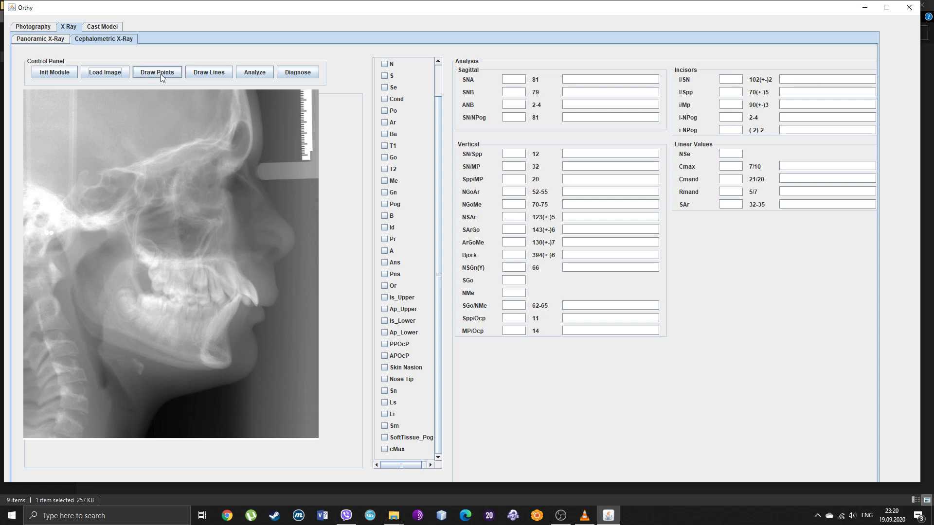
{"action": "left_click_drag", "start_coordinate": [439, 181], "coordinate": [436, 130]}
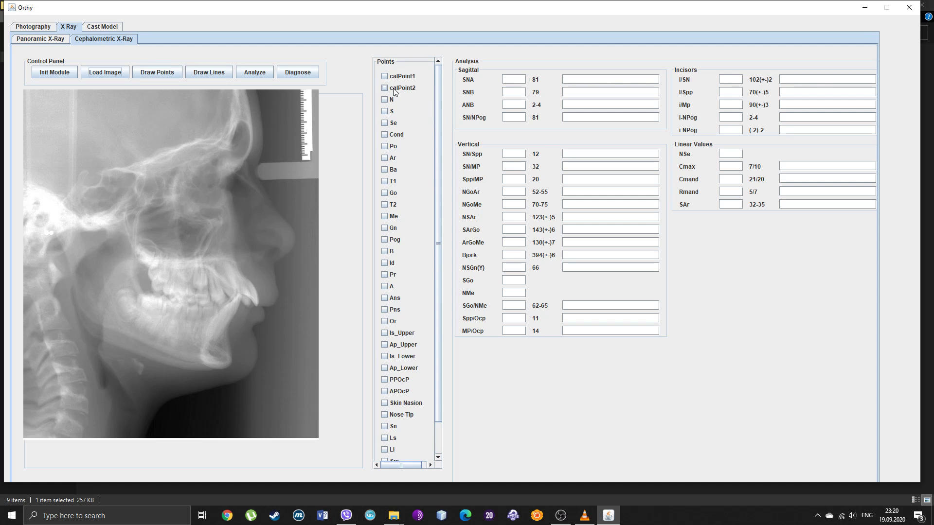
{"action": "scroll", "coordinate": [439, 206], "scroll_direction": "down", "scroll_amount": 1}
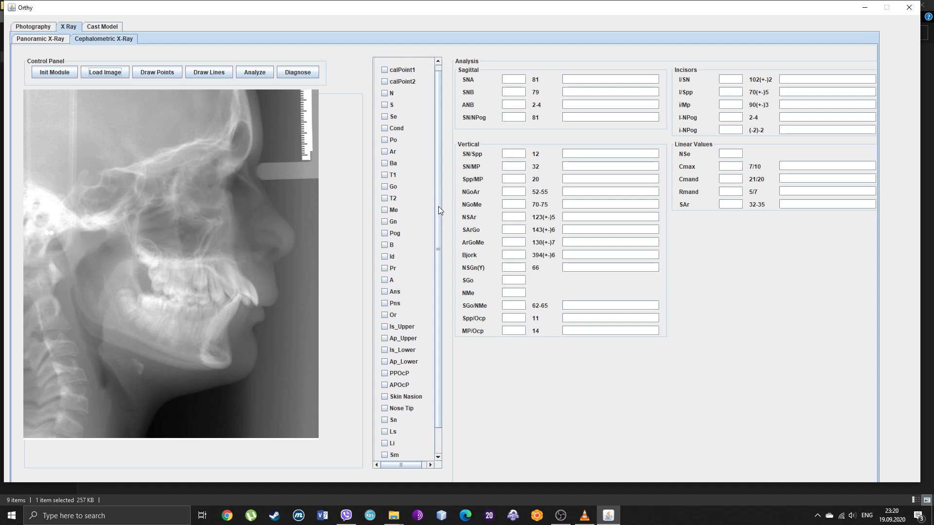
{"action": "left_click", "coordinate": [161, 71]}
{"action": "scroll", "coordinate": [436, 230], "scroll_direction": "up", "scroll_amount": 1}
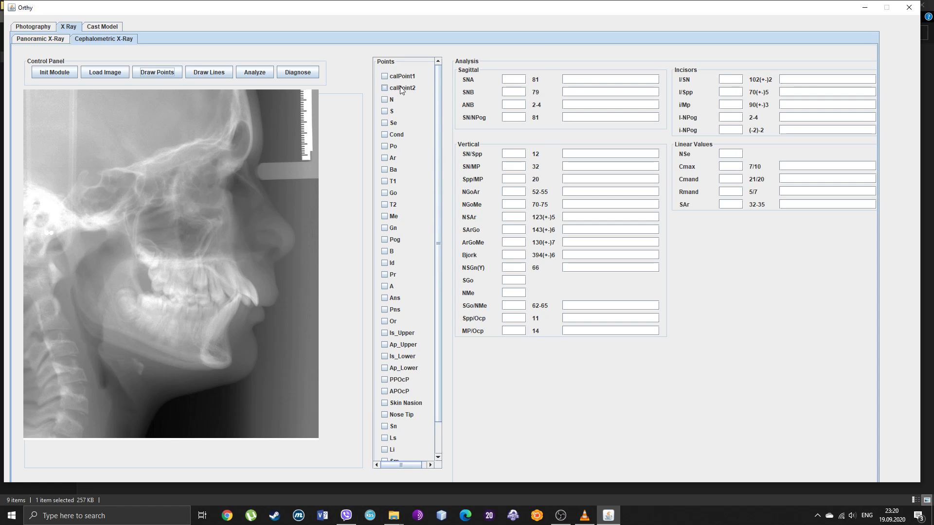
{"action": "left_click", "coordinate": [303, 155]}
{"action": "left_click", "coordinate": [297, 149]}
{"action": "scroll", "coordinate": [440, 401], "scroll_direction": "down", "scroll_amount": 1}
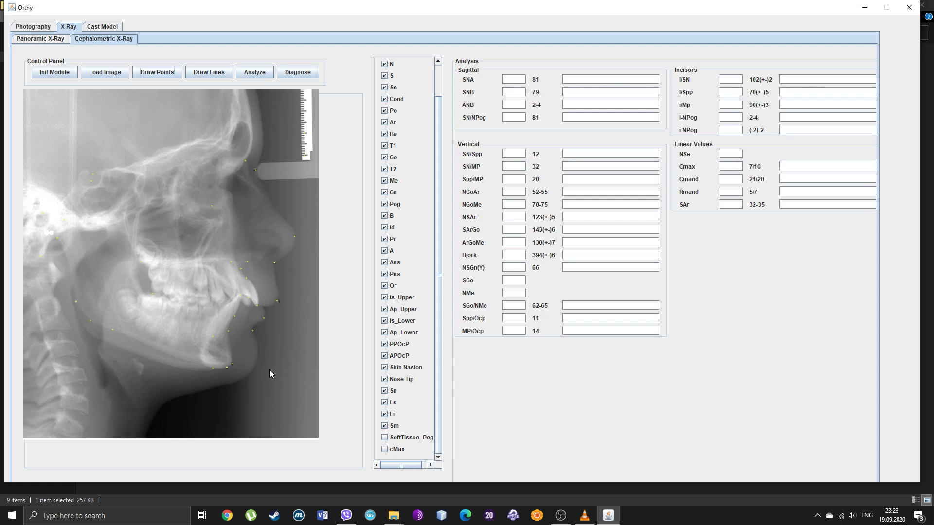
{"action": "left_click", "coordinate": [255, 364]}
{"action": "left_click", "coordinate": [256, 305]}
Draw the lines between the placed landmarks and run the cephalometric analysis with its diagnosis.
{"action": "left_click", "coordinate": [206, 76]}
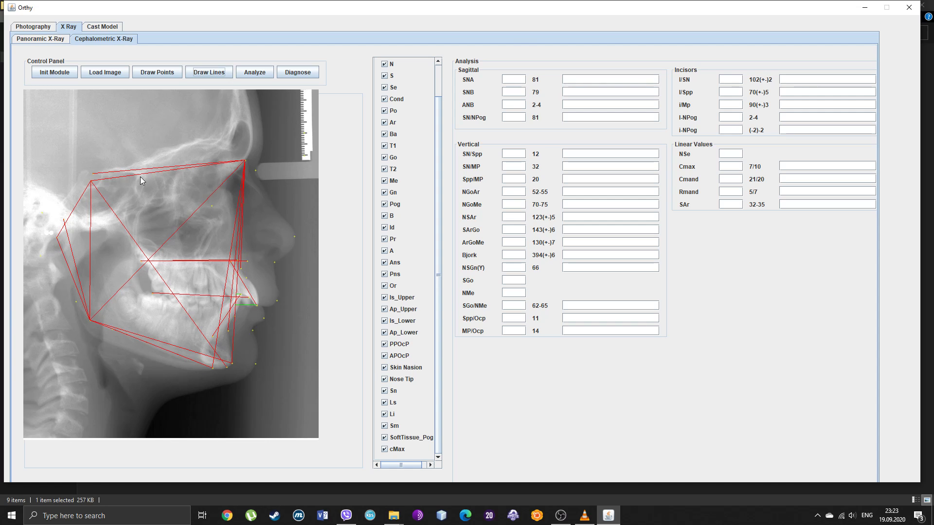
{"action": "left_click", "coordinate": [251, 72]}
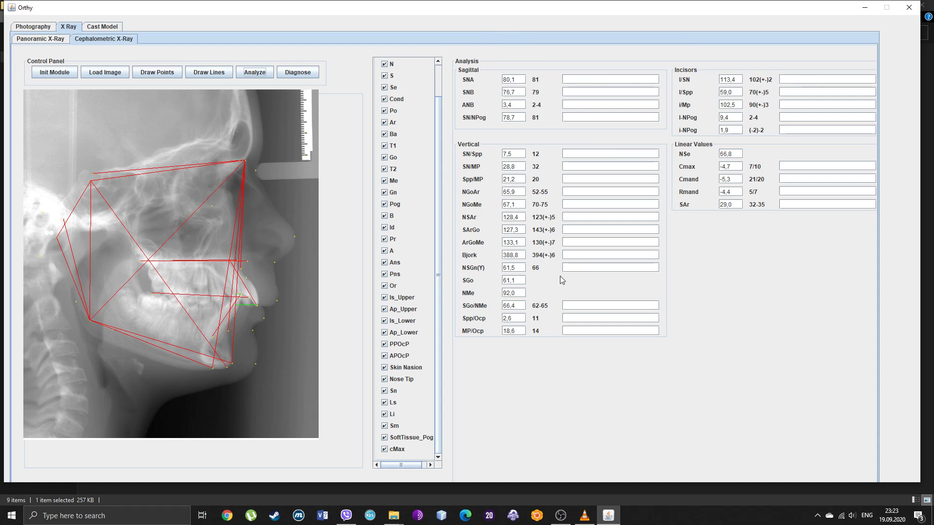
{"action": "left_click", "coordinate": [293, 73]}
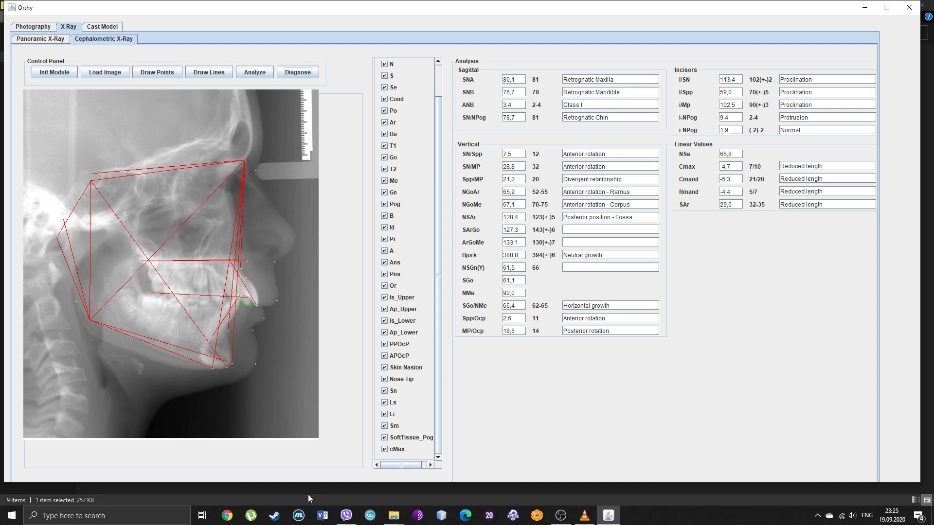
Switch to Paint and paste the screenshot of the completed analysis.
{"action": "left_click", "coordinate": [152, 518]}
{"action": "type", "text": "pain"}
{"action": "key", "text": "Return"}
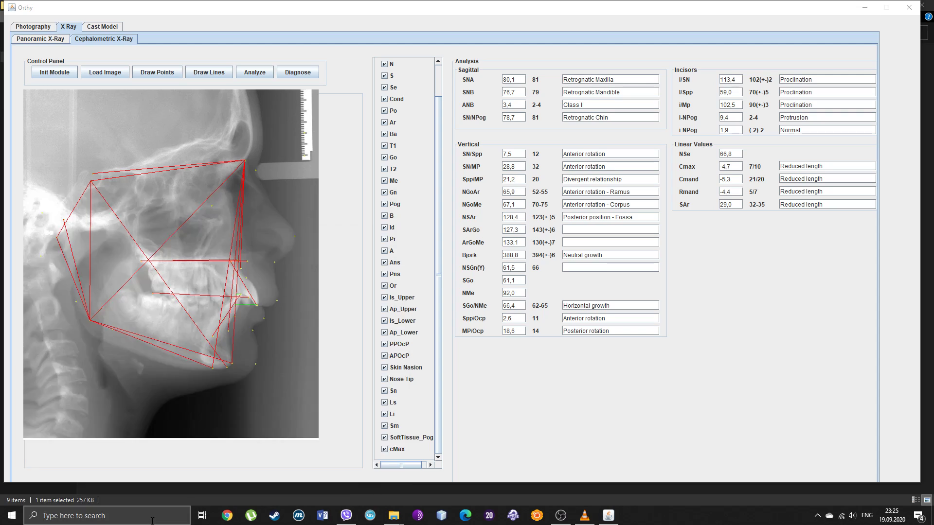
{"action": "key", "text": "ctrl+v"}
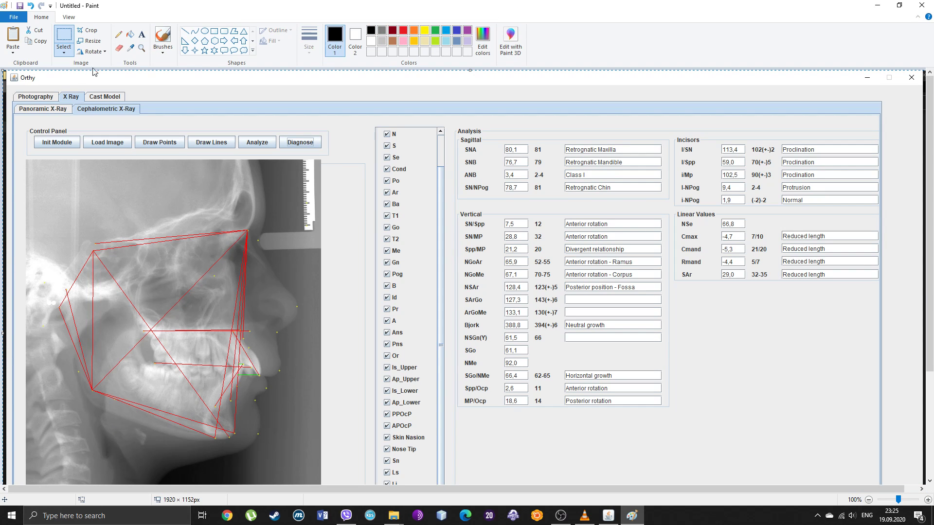
Select the X-ray, points and analysis area of the pasted screenshot and copy it.
{"action": "left_click", "coordinate": [65, 39]}
{"action": "mouse_move", "coordinate": [15, 113]}
{"action": "left_mouse_down"}
{"action": "mouse_move", "coordinate": [292, 489]}
{"action": "mouse_move", "coordinate": [498, 316]}
{"action": "mouse_move", "coordinate": [762, 415]}
{"action": "mouse_move", "coordinate": [854, 396]}
{"action": "mouse_move", "coordinate": [881, 403]}
{"action": "left_mouse_up"}
{"action": "right_click", "coordinate": [720, 357]}
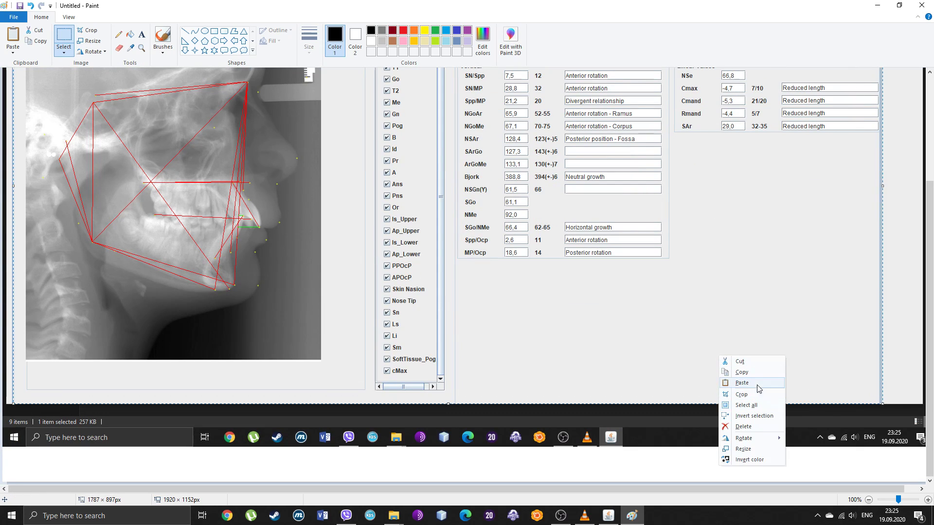
{"action": "left_click", "coordinate": [742, 372]}
Close the full screenshot without saving, and paste the copied analysis area into a new Paint canvas.
{"action": "key", "text": "alt+F4"}
{"action": "key", "text": "Tab"}
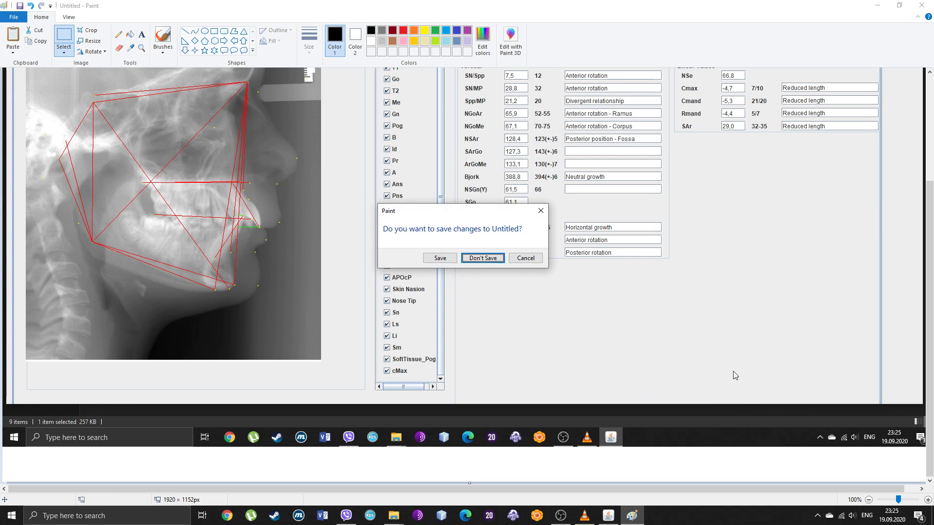
{"action": "key", "text": "Return"}
{"action": "key", "text": "ctrl+v"}
{"action": "scroll", "coordinate": [722, 372], "scroll_direction": "down", "scroll_amount": 3}
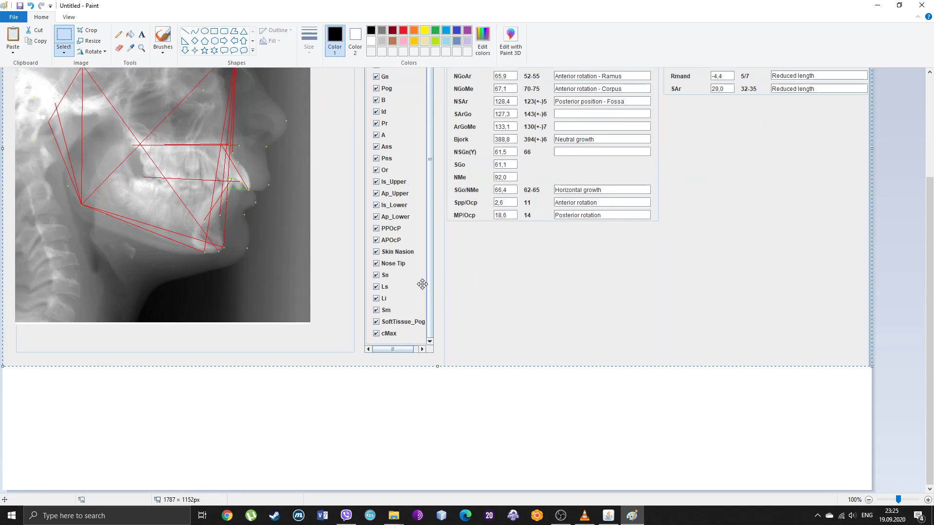
{"action": "scroll", "coordinate": [419, 291], "scroll_direction": "down", "scroll_amount": 2, "text": "ctrl"}
{"action": "left_click", "coordinate": [340, 256]}
{"action": "scroll", "coordinate": [274, 236], "scroll_direction": "up", "scroll_amount": 2, "text": "ctrl"}
{"action": "scroll", "coordinate": [275, 236], "scroll_direction": "down", "scroll_amount": 1, "text": "ctrl"}
{"action": "scroll", "coordinate": [274, 237], "scroll_direction": "up", "scroll_amount": 2, "text": "ctrl"}
{"action": "scroll", "coordinate": [273, 237], "scroll_direction": "down", "scroll_amount": 2, "text": "ctrl"}
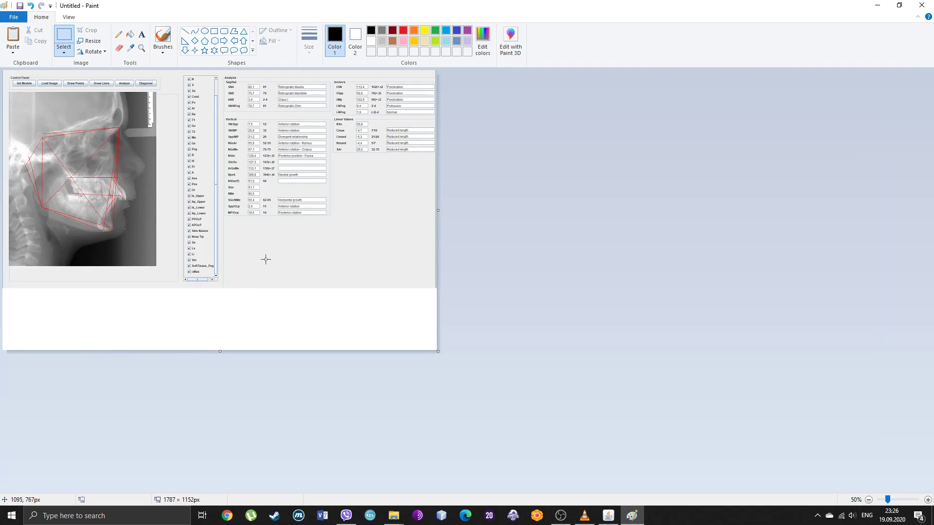
Save the cropped analysis canvas as the PNG file tutorialCephOne in the Tutorial folder on the desktop.
{"action": "left_click", "coordinate": [11, 17]}
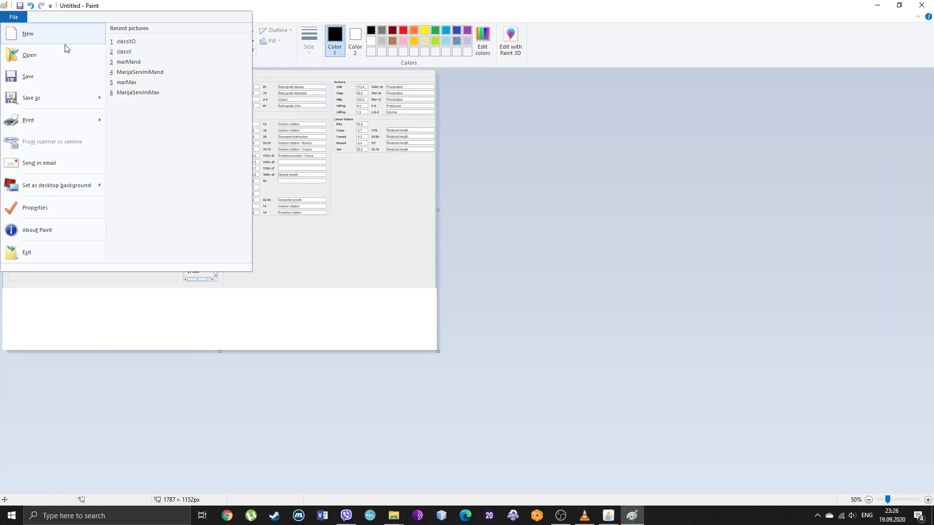
{"action": "left_click", "coordinate": [70, 94]}
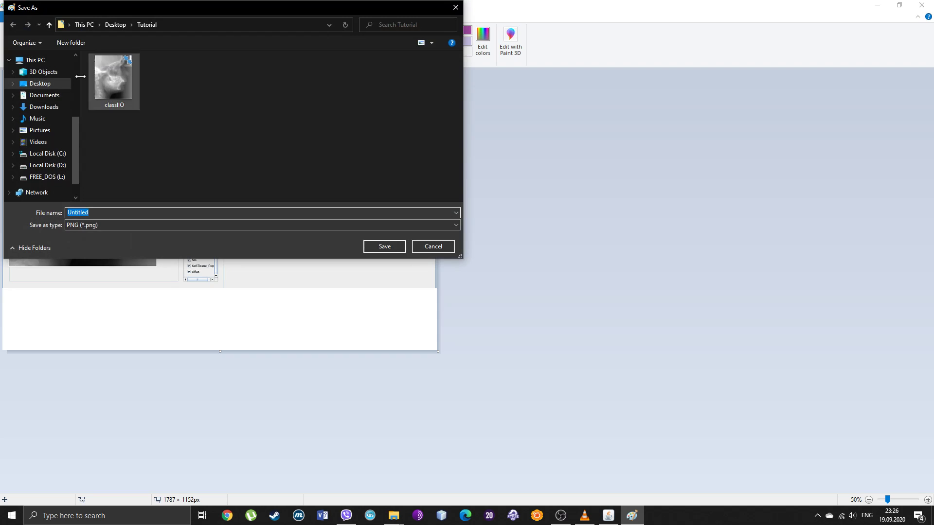
{"action": "left_click", "coordinate": [40, 83]}
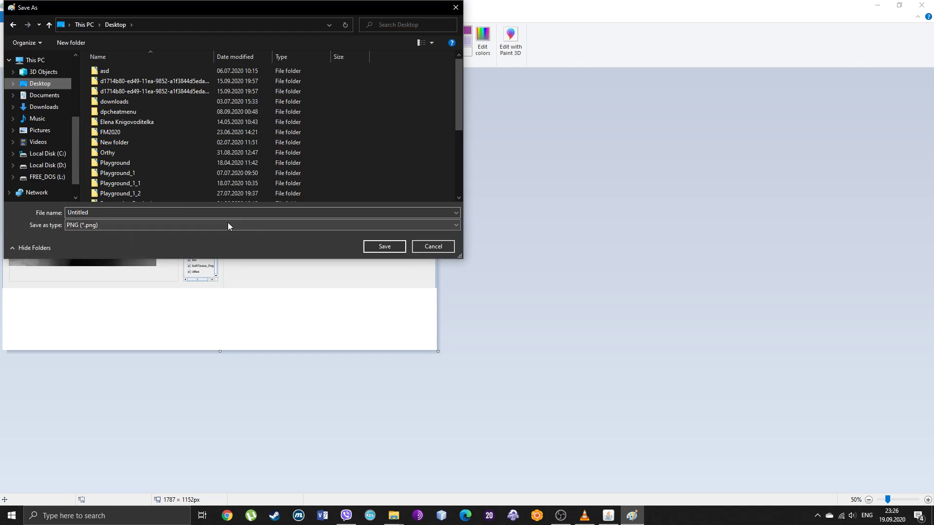
{"action": "left_click", "coordinate": [182, 212]}
{"action": "type", "text": "tutorial"}
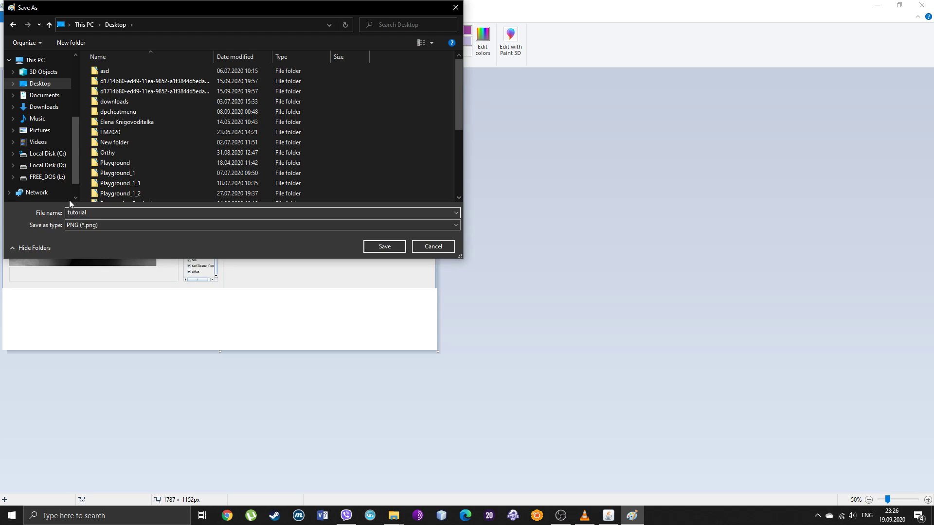
{"action": "type", "text": "CephOn"}
{"action": "scroll", "coordinate": [131, 152], "scroll_direction": "down", "scroll_amount": 4}
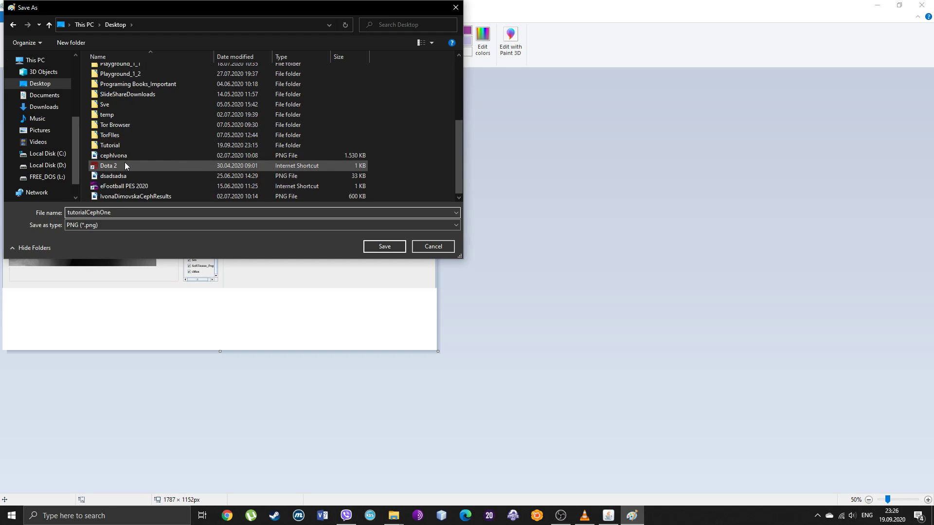
{"action": "left_click", "coordinate": [121, 146]}
{"action": "double_click", "coordinate": [122, 146]}
{"action": "left_click", "coordinate": [372, 245]}
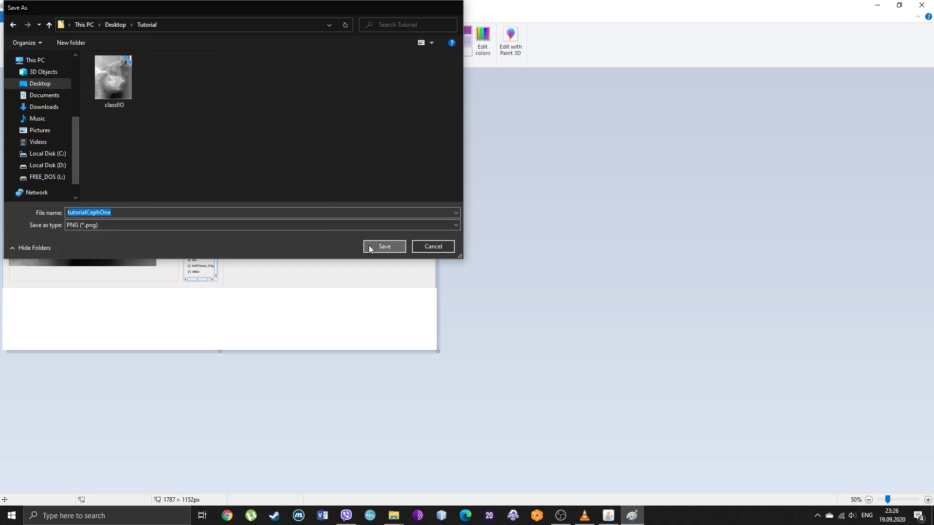
Minimize the open windows and open the saved tutorialCephOne image from the Tutorial folder on the desktop.
{"action": "left_click", "coordinate": [880, 5]}
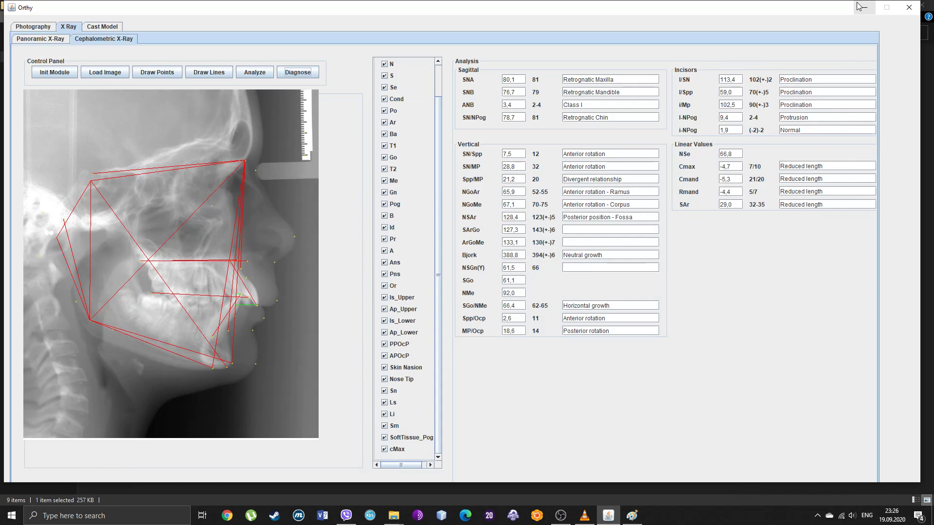
{"action": "left_click", "coordinate": [859, 6]}
{"action": "left_click", "coordinate": [877, 5]}
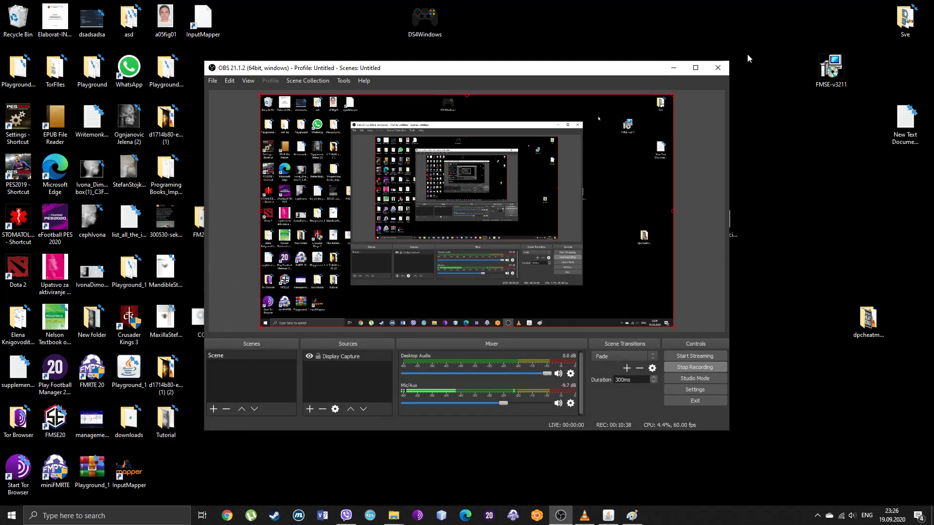
{"action": "left_click", "coordinate": [675, 67]}
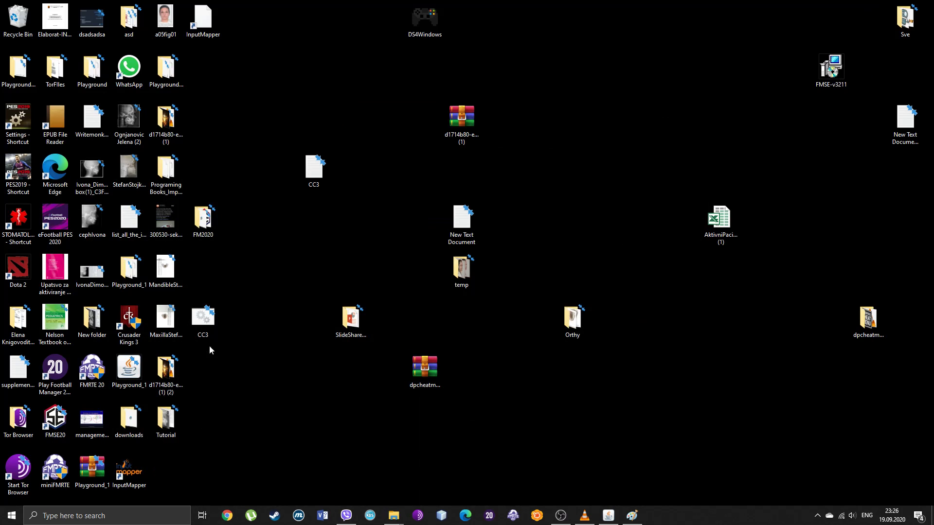
{"action": "double_click", "coordinate": [170, 418]}
{"action": "left_click", "coordinate": [384, 135]}
{"action": "double_click", "coordinate": [383, 132]}
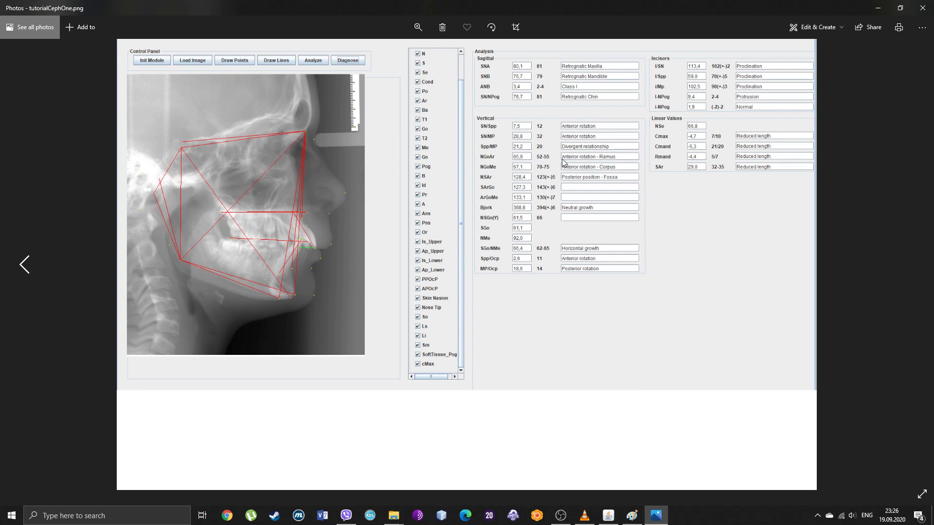
Examine the saved image up close, covering the traced X-ray, the landmark list and the analysis values.
{"action": "scroll", "coordinate": [366, 182], "scroll_direction": "up", "scroll_amount": 3}
{"action": "scroll", "coordinate": [366, 182], "scroll_direction": "down", "scroll_amount": 2}
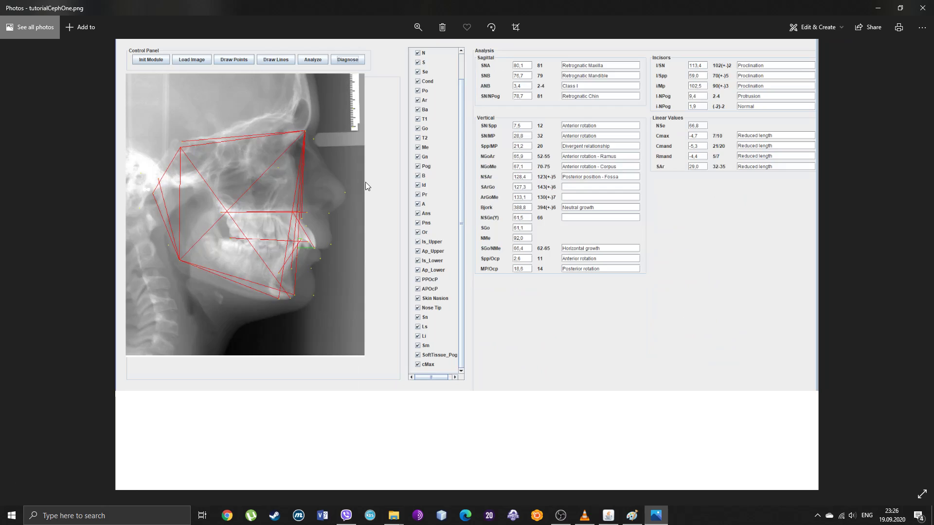
{"action": "scroll", "coordinate": [357, 183], "scroll_direction": "up", "scroll_amount": 1}
{"action": "scroll", "coordinate": [282, 196], "scroll_direction": "up", "scroll_amount": 5}
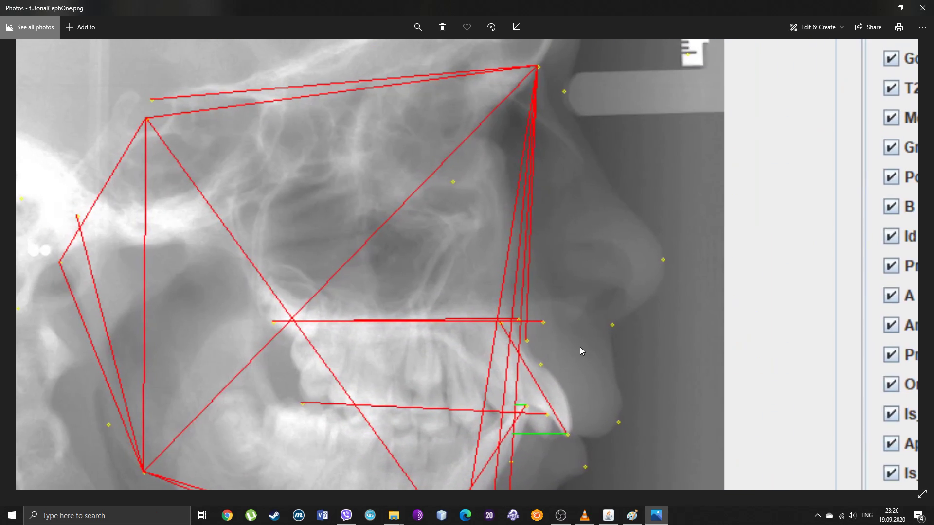
{"action": "scroll", "coordinate": [480, 233], "scroll_direction": "down", "scroll_amount": 1}
{"action": "left_click_drag", "start_coordinate": [559, 239], "coordinate": [360, 153]}
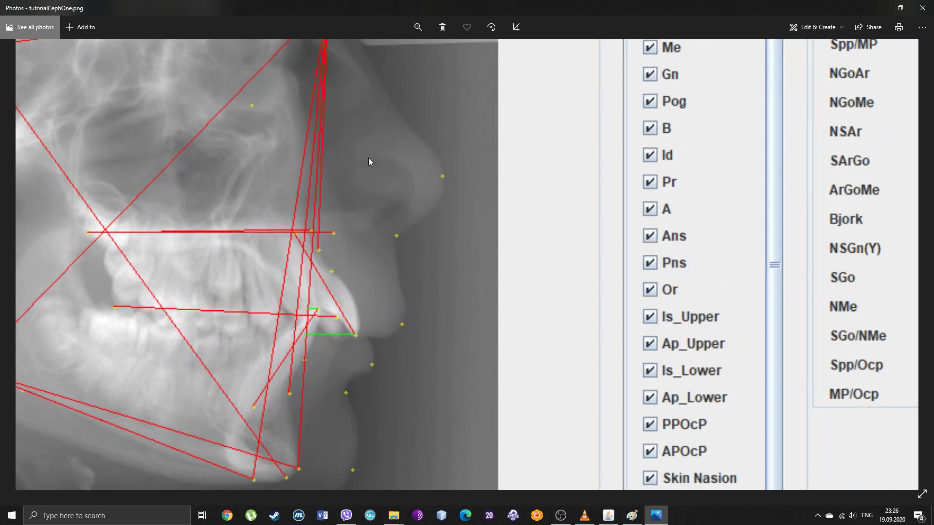
{"action": "left_click_drag", "start_coordinate": [494, 200], "coordinate": [497, 256]}
{"action": "scroll", "coordinate": [623, 252], "scroll_direction": "down", "scroll_amount": 5}
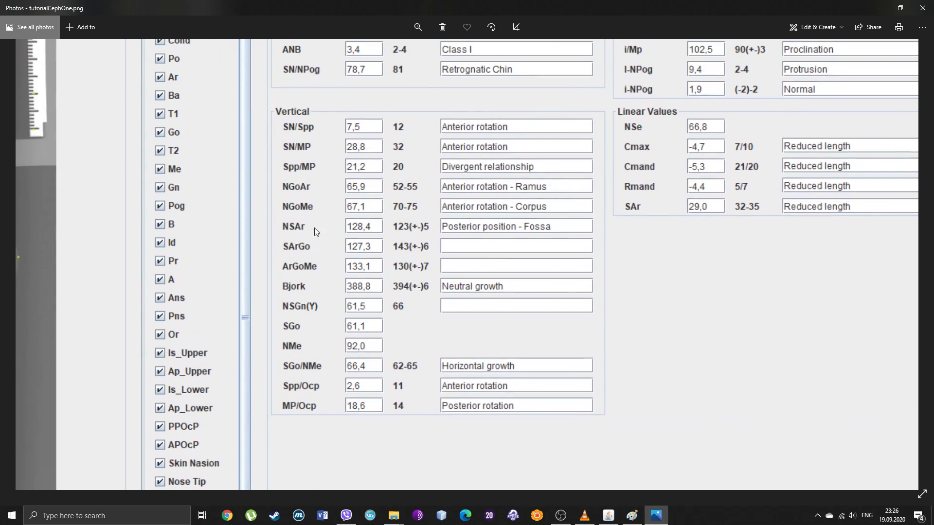
{"action": "scroll", "coordinate": [509, 174], "scroll_direction": "down", "scroll_amount": 1}
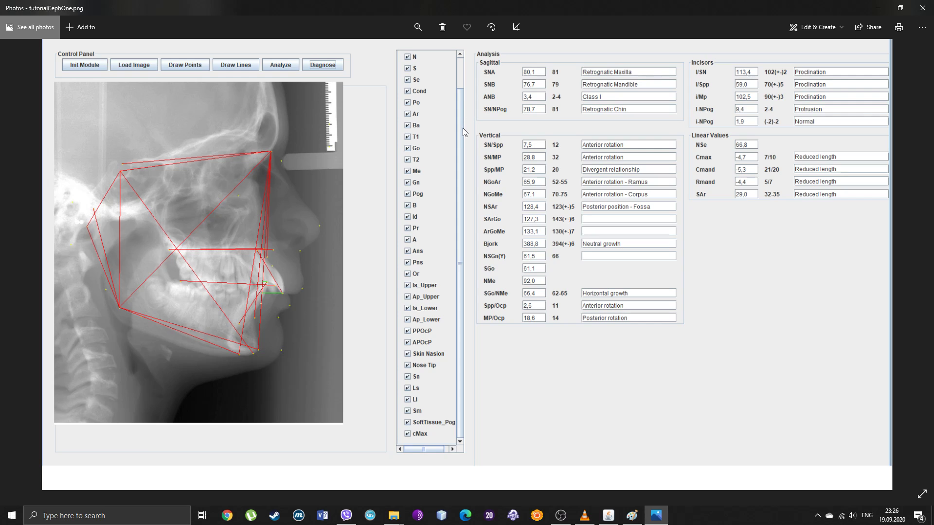
Return to Orthy and look through the Panoramic X-Ray, Cast Model and Photography modules.
{"action": "left_click", "coordinate": [871, 11]}
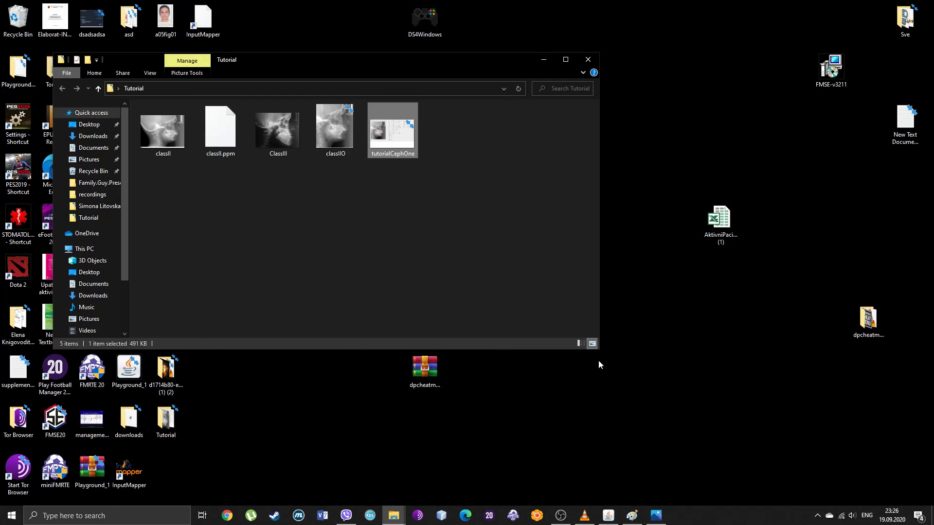
{"action": "left_click", "coordinate": [603, 516]}
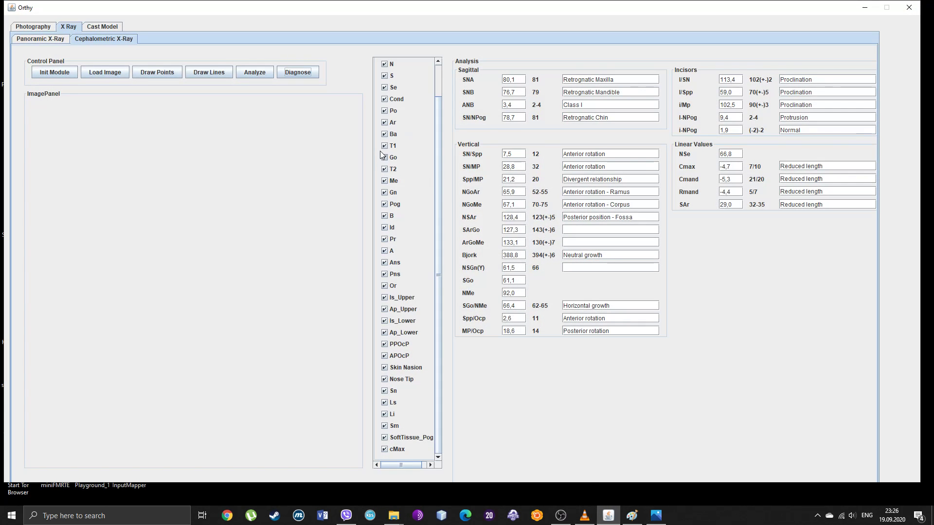
{"action": "left_click", "coordinate": [52, 40]}
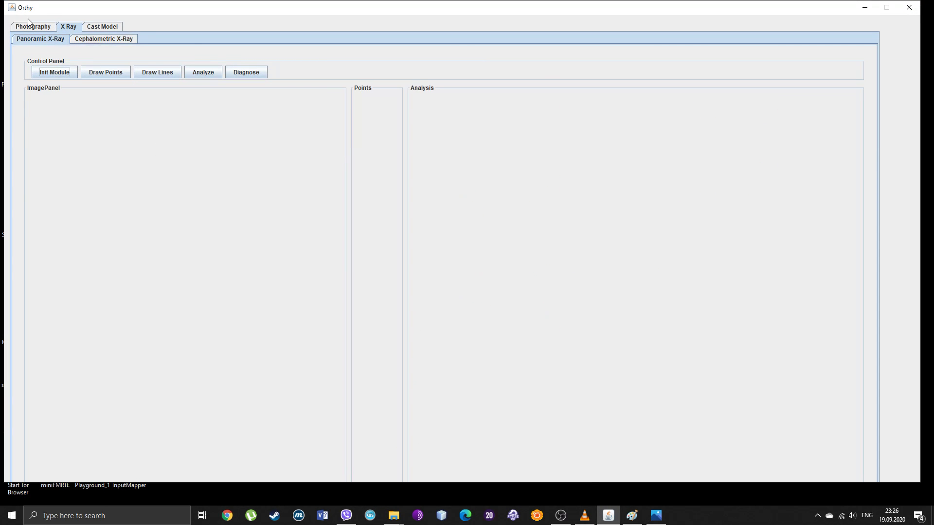
{"action": "left_click", "coordinate": [32, 26]}
{"action": "left_click", "coordinate": [69, 27]}
{"action": "left_click", "coordinate": [97, 27]}
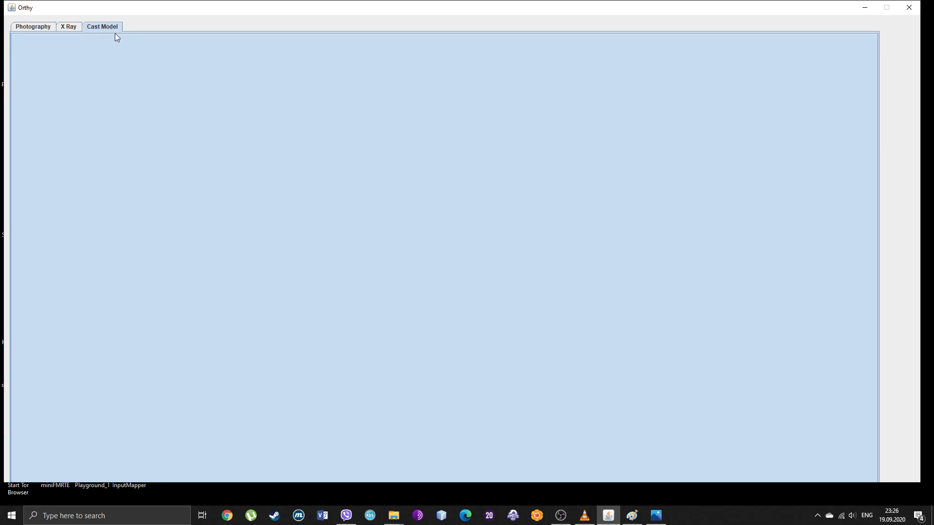
{"action": "left_click", "coordinate": [24, 27]}
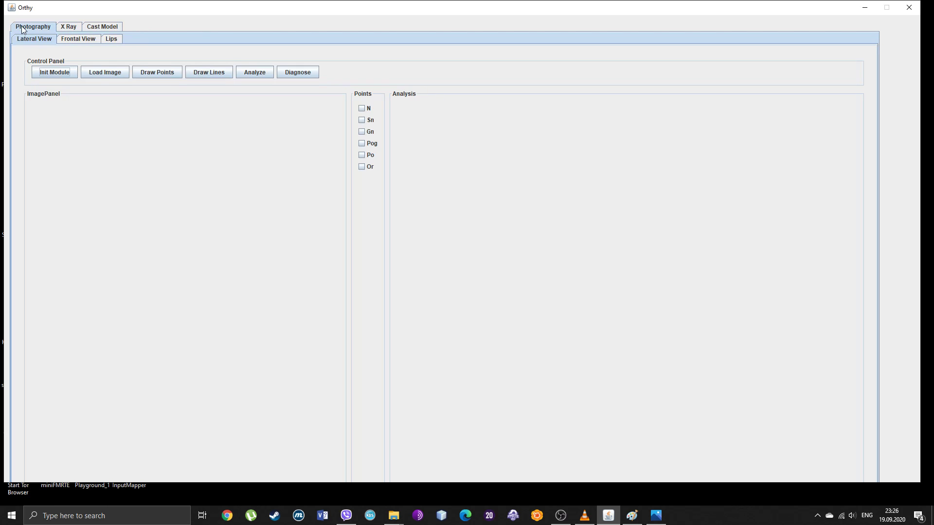
Close Orthy and start it again from the Orthy folder on the desktop.
{"action": "left_click", "coordinate": [909, 7]}
{"action": "left_click", "coordinate": [552, 57]}
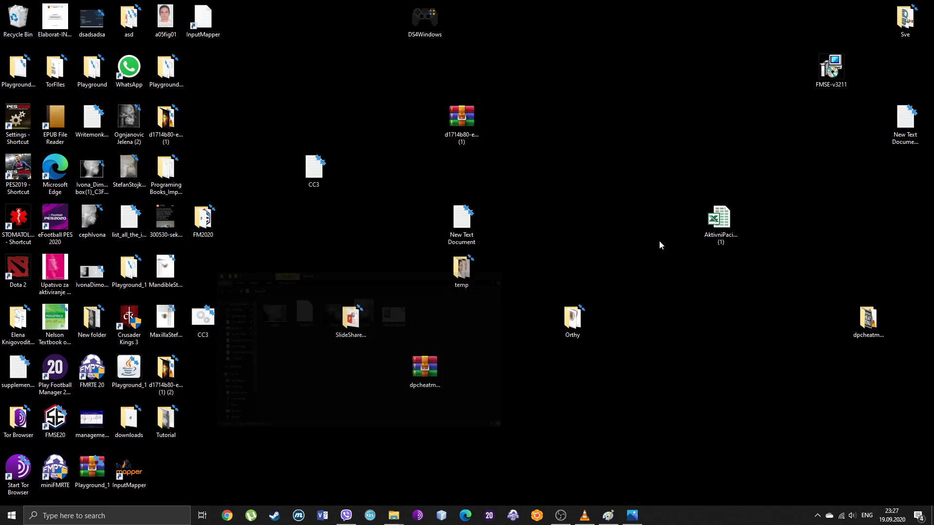
{"action": "double_click", "coordinate": [572, 318]}
{"action": "left_click", "coordinate": [517, 234]}
{"action": "left_click", "coordinate": [506, 119]}
{"action": "double_click", "coordinate": [506, 119]}
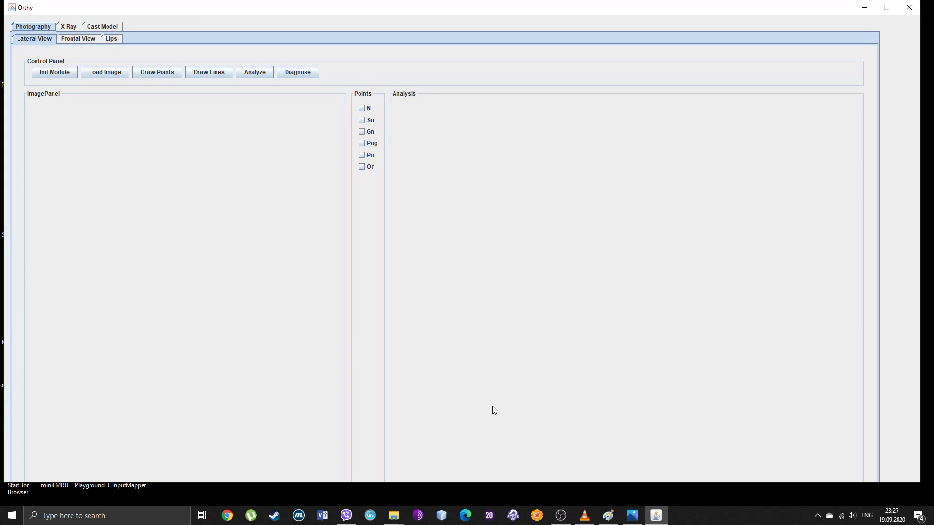
Open the Cephalometric X-Ray module and initialize it for a new analysis.
{"action": "left_click", "coordinate": [68, 28]}
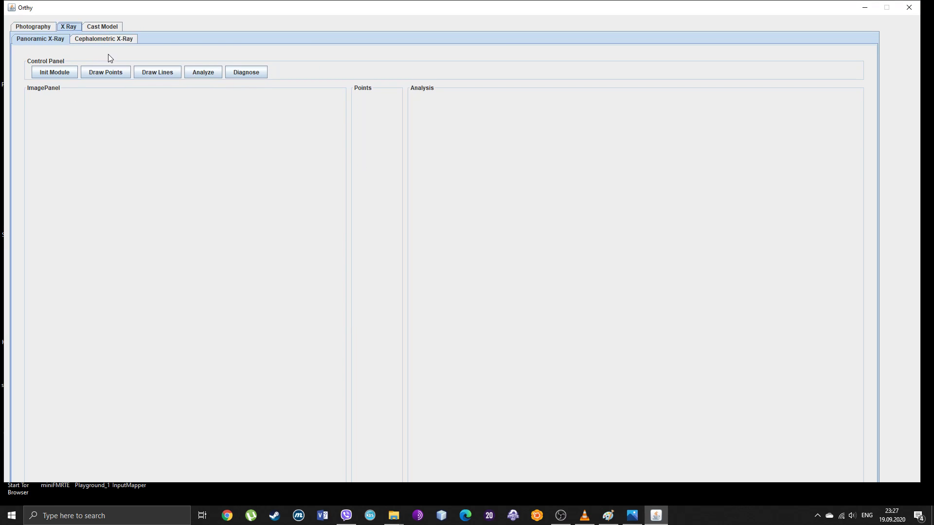
{"action": "left_click", "coordinate": [75, 39]}
{"action": "left_click", "coordinate": [44, 26]}
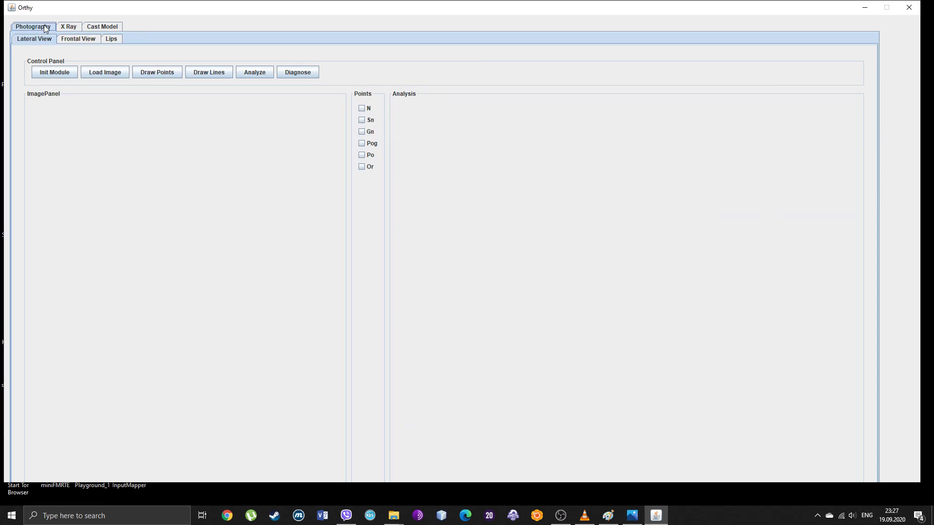
{"action": "left_click", "coordinate": [69, 26]}
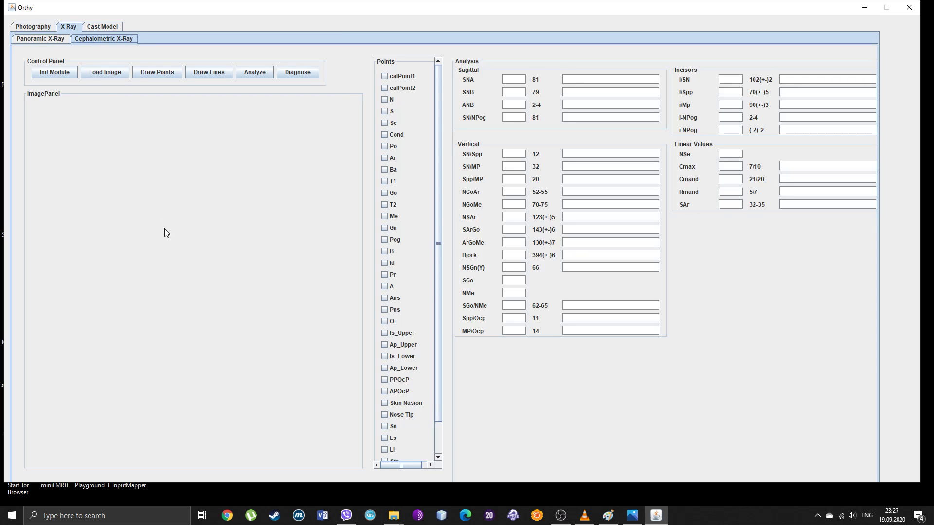
{"action": "left_click", "coordinate": [50, 76]}
Load the X-ray image ClassIII.jpg from the Tutorial folder on the desktop.
{"action": "left_click", "coordinate": [94, 75]}
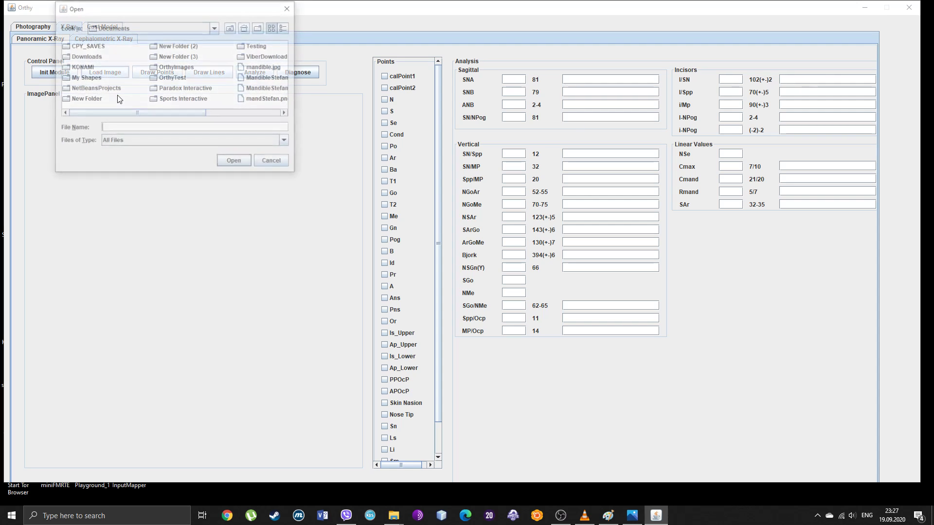
{"action": "left_click", "coordinate": [244, 28]}
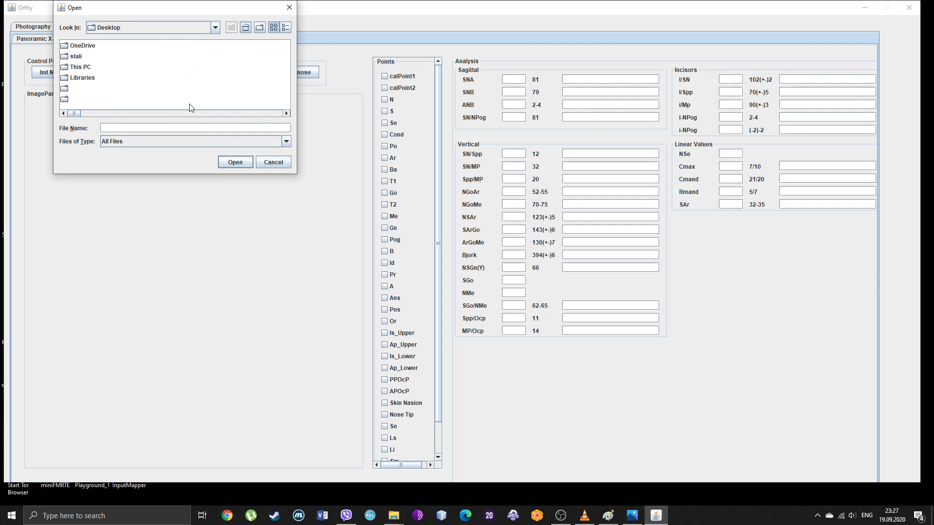
{"action": "left_click", "coordinate": [286, 113]}
{"action": "left_click", "coordinate": [286, 114]}
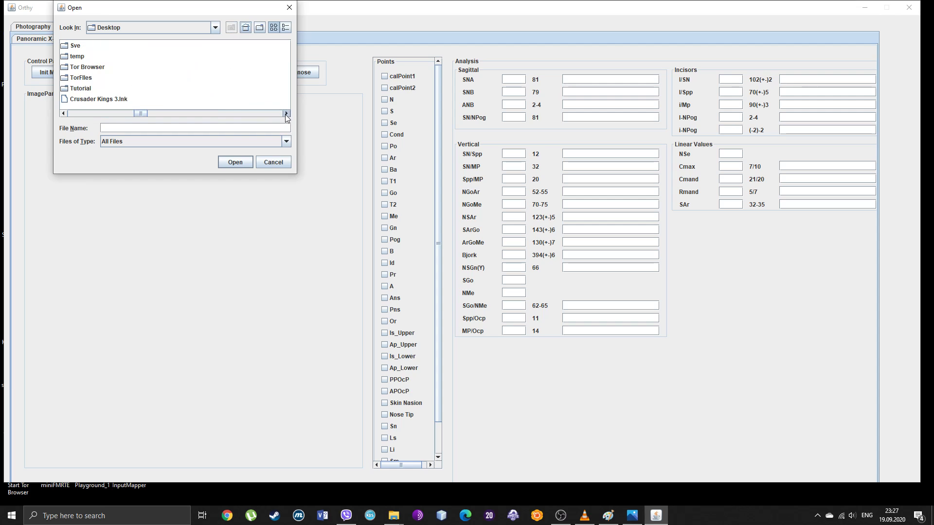
{"action": "double_click", "coordinate": [81, 89]}
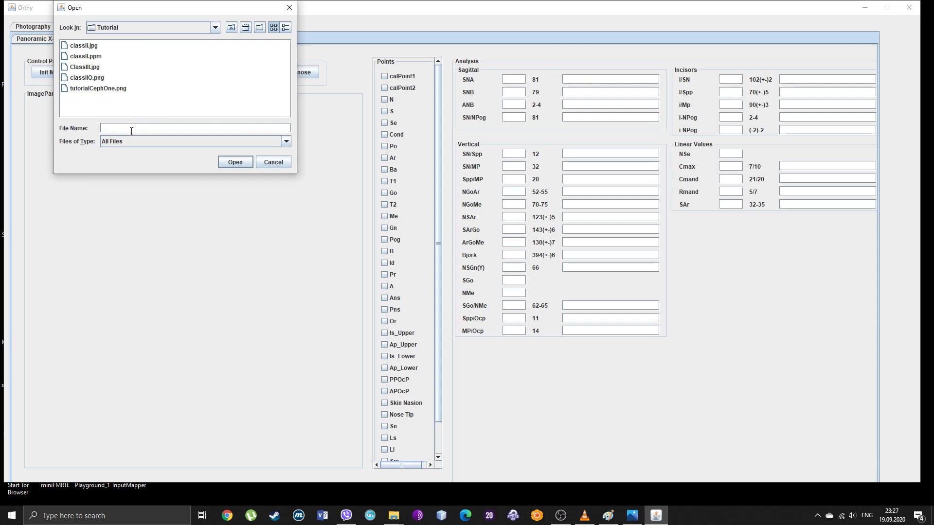
{"action": "double_click", "coordinate": [88, 69]}
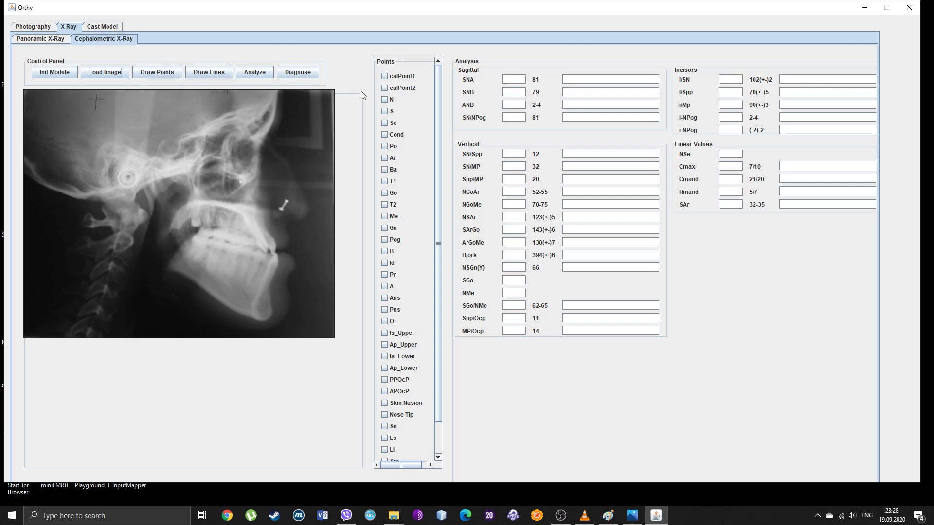
Start drawing points and place the landmarks from N through T1 on the X-ray.
{"action": "left_click", "coordinate": [153, 74]}
{"action": "left_click", "coordinate": [266, 134]}
{"action": "scroll", "coordinate": [437, 258], "scroll_direction": "down", "scroll_amount": 1}
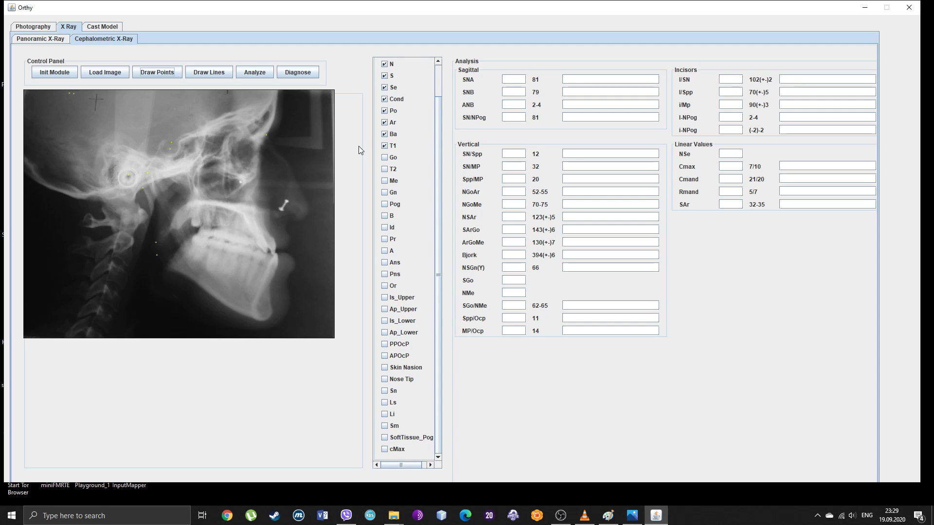
Restart Orthy and initialize the Cephalometric X-Ray module for a fresh analysis.
{"action": "left_click", "coordinate": [909, 8]}
{"action": "double_click", "coordinate": [484, 112]}
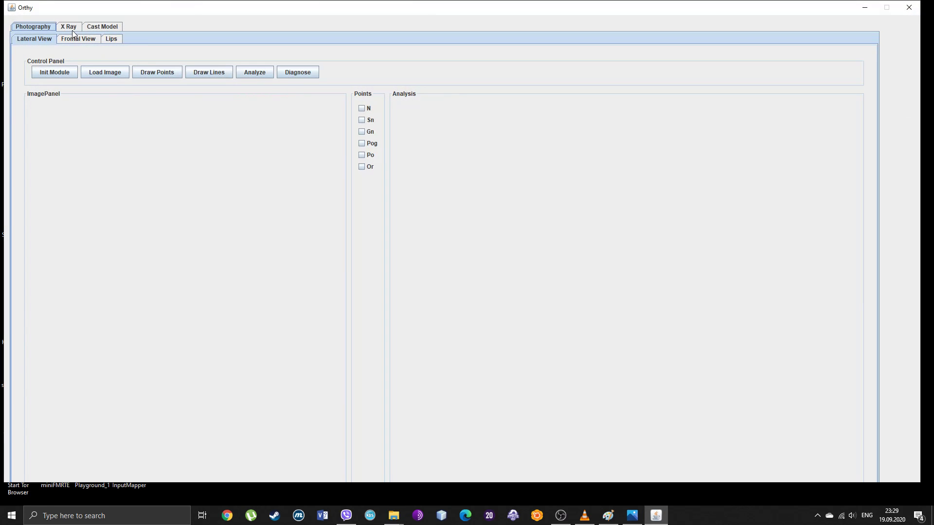
{"action": "left_click", "coordinate": [71, 28]}
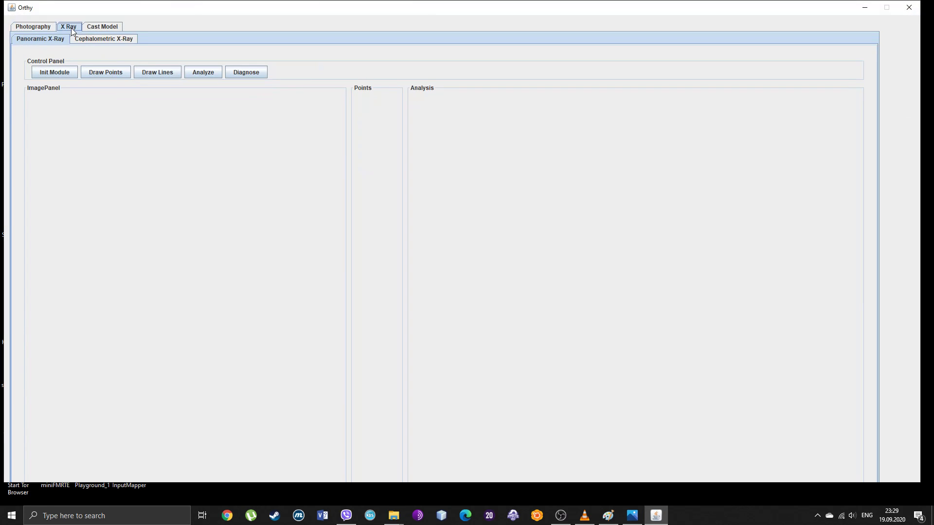
{"action": "left_click", "coordinate": [103, 39]}
{"action": "left_click", "coordinate": [68, 72]}
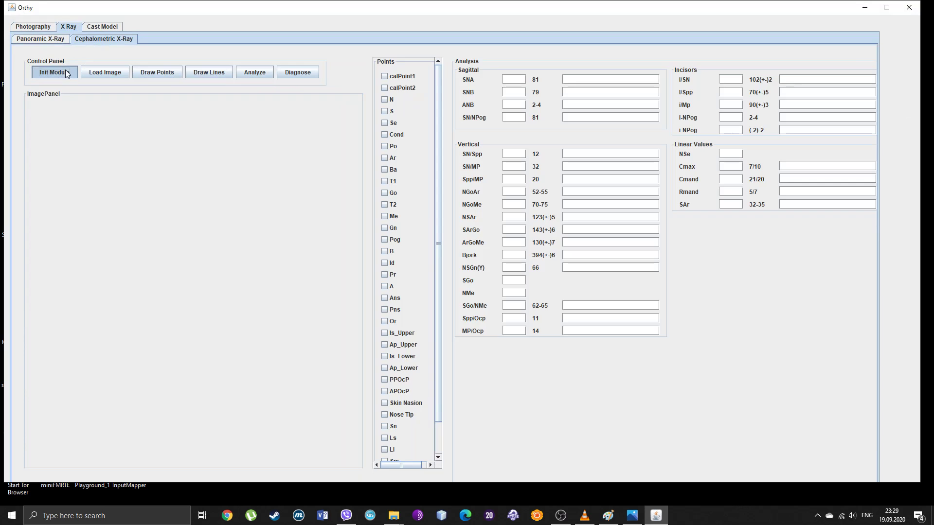
Load the X-ray image ClassIII.jpg from the Tutorial folder on the desktop.
{"action": "left_click", "coordinate": [122, 74]}
{"action": "left_click", "coordinate": [245, 28]}
{"action": "left_click", "coordinate": [287, 113]}
{"action": "left_click", "coordinate": [287, 113]}
{"action": "left_click", "coordinate": [287, 113]}
{"action": "double_click", "coordinate": [82, 88]}
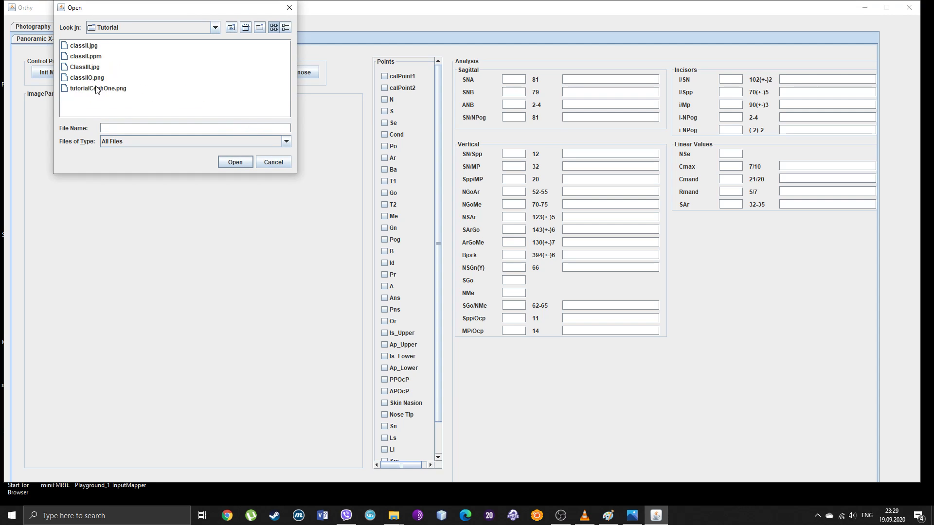
{"action": "double_click", "coordinate": [90, 67]}
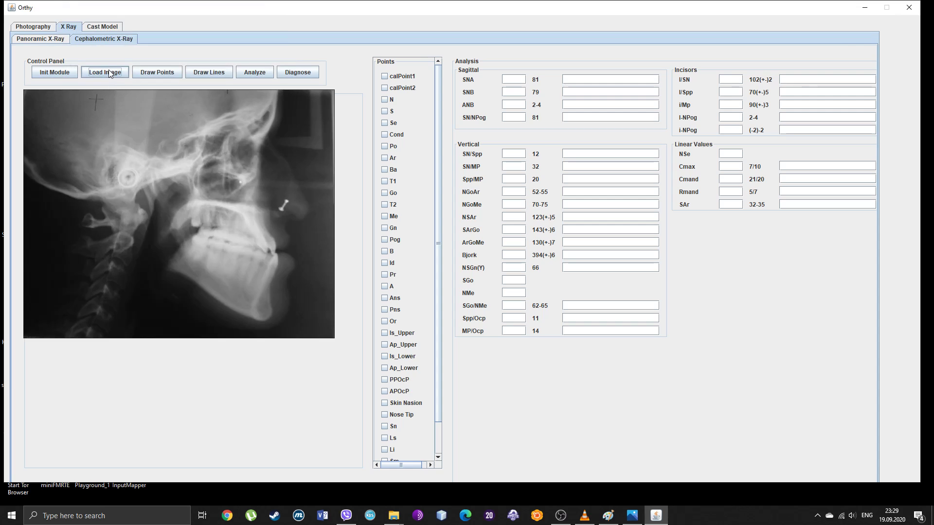
Initialize the module, start drawing points and place all landmarks from calPoint1 through cMax on the X-ray.
{"action": "left_click", "coordinate": [57, 72]}
{"action": "left_click", "coordinate": [155, 72]}
{"action": "left_click", "coordinate": [266, 286]}
{"action": "left_click", "coordinate": [296, 264]}
{"action": "scroll", "coordinate": [402, 339], "scroll_direction": "down", "scroll_amount": 1}
{"action": "scroll", "coordinate": [402, 339], "scroll_direction": "down", "scroll_amount": 2}
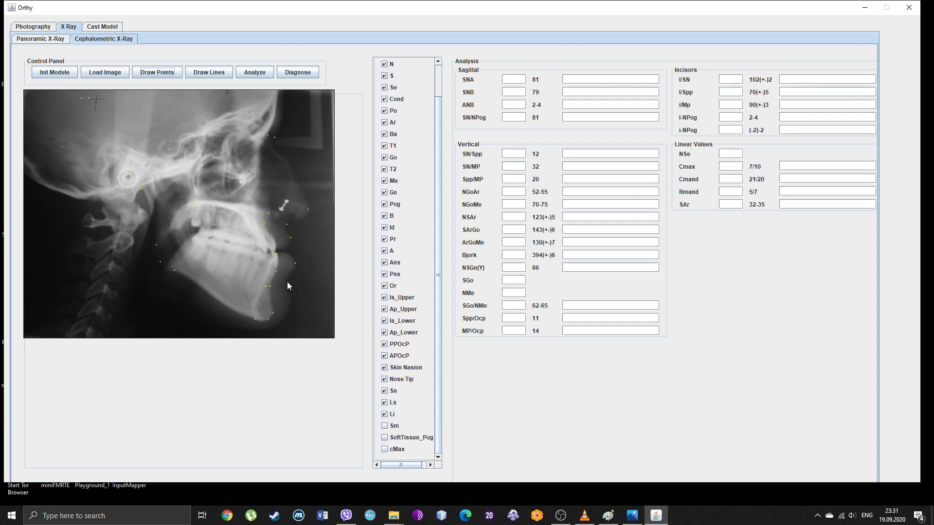
{"action": "left_click", "coordinate": [288, 314]}
{"action": "left_click", "coordinate": [276, 252]}
Draw the cephalometric lines from the placed points, then calculate the measurements and generate the diagnoses.
{"action": "left_click", "coordinate": [209, 72]}
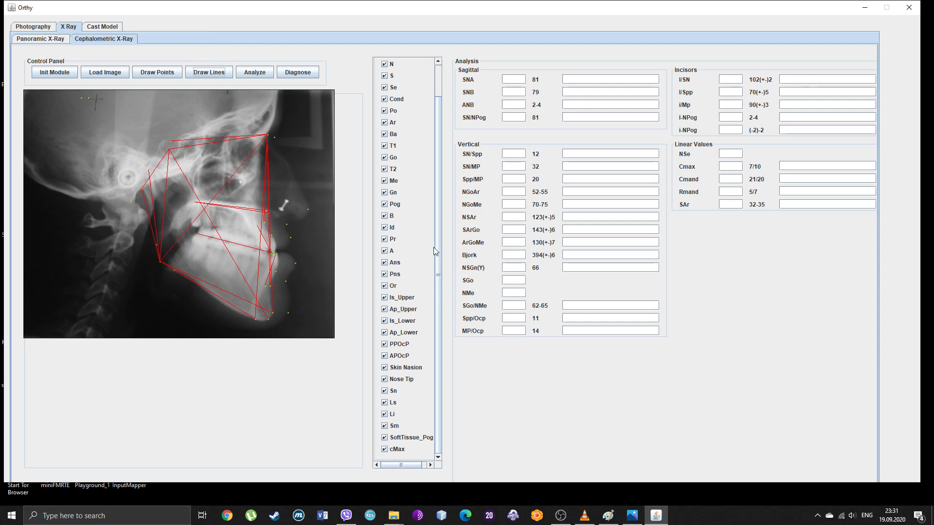
{"action": "left_click", "coordinate": [249, 73]}
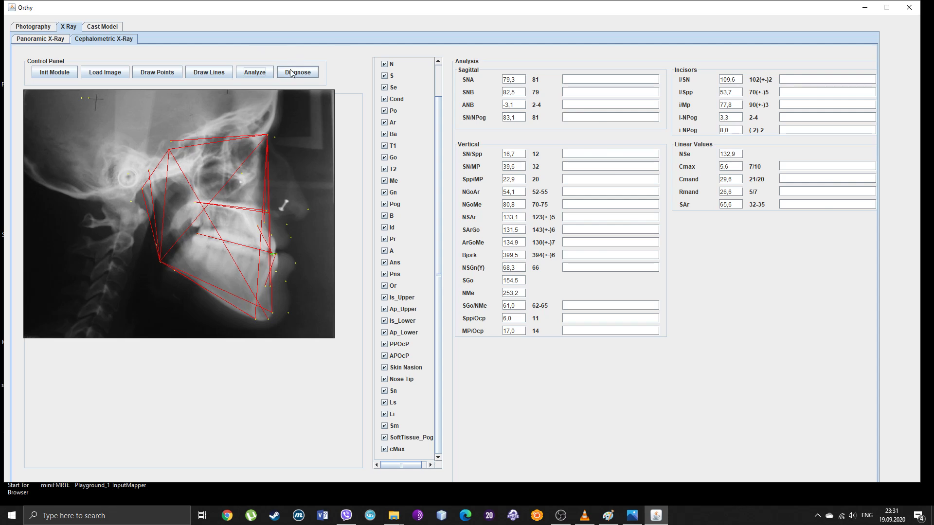
{"action": "left_click", "coordinate": [310, 71]}
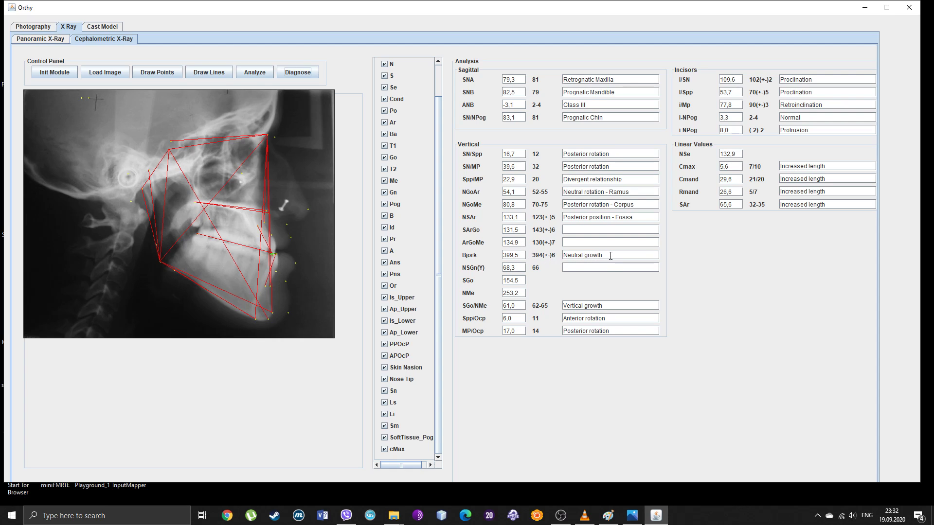
Review the diagnoses for Bjork, SGo/NMe, I-NPog and i-NPog, along with the list of placed points.
{"action": "left_click_drag", "start_coordinate": [609, 255], "coordinate": [565, 255]}
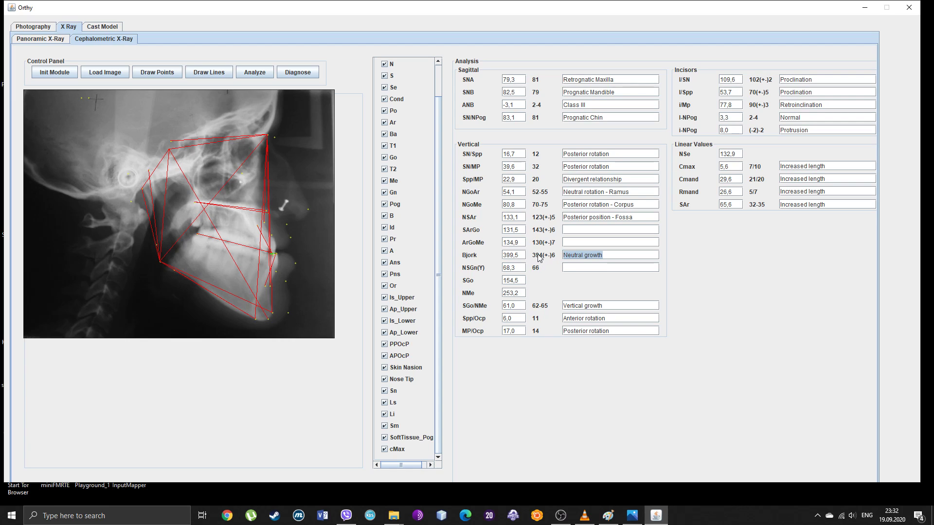
{"action": "left_click_drag", "start_coordinate": [603, 305], "coordinate": [562, 307]}
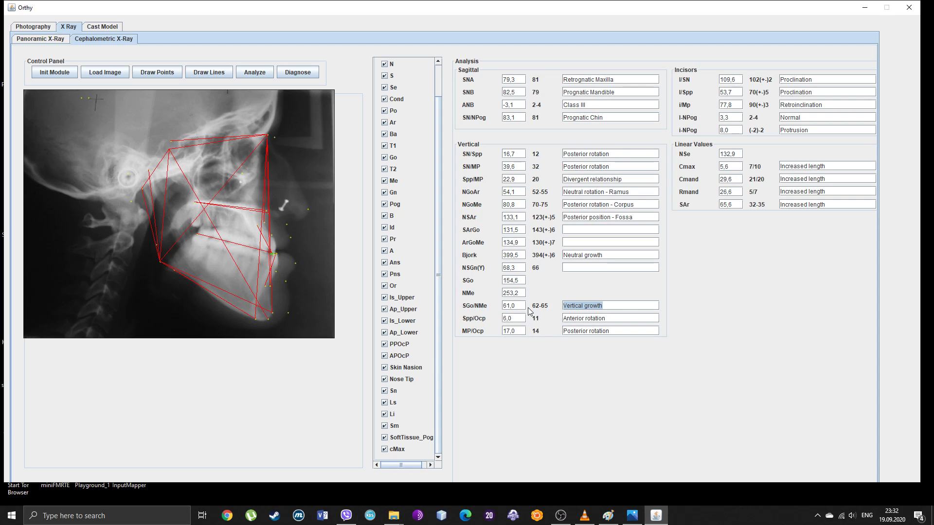
{"action": "left_click_drag", "start_coordinate": [518, 306], "coordinate": [504, 307]}
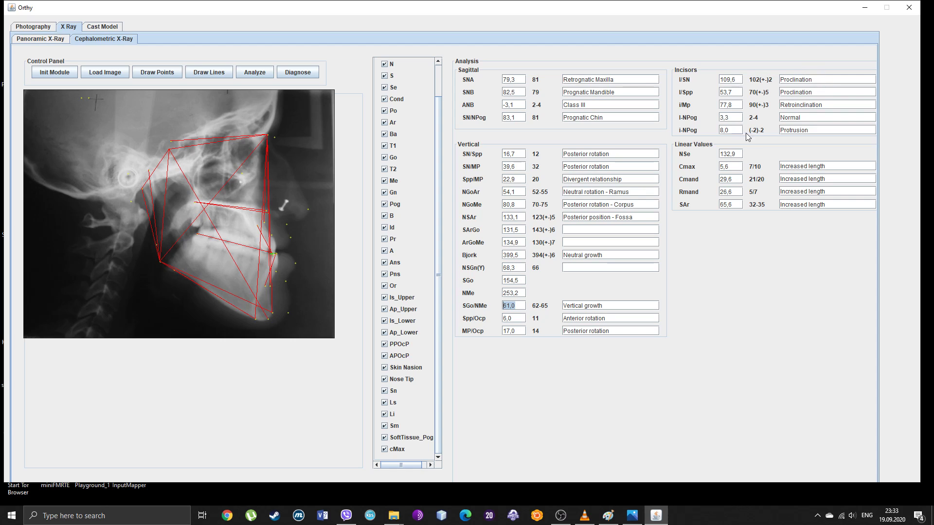
{"action": "double_click", "coordinate": [819, 117]}
{"action": "left_click_drag", "start_coordinate": [829, 130], "coordinate": [782, 130]}
{"action": "left_click_drag", "start_coordinate": [436, 133], "coordinate": [437, 88]}
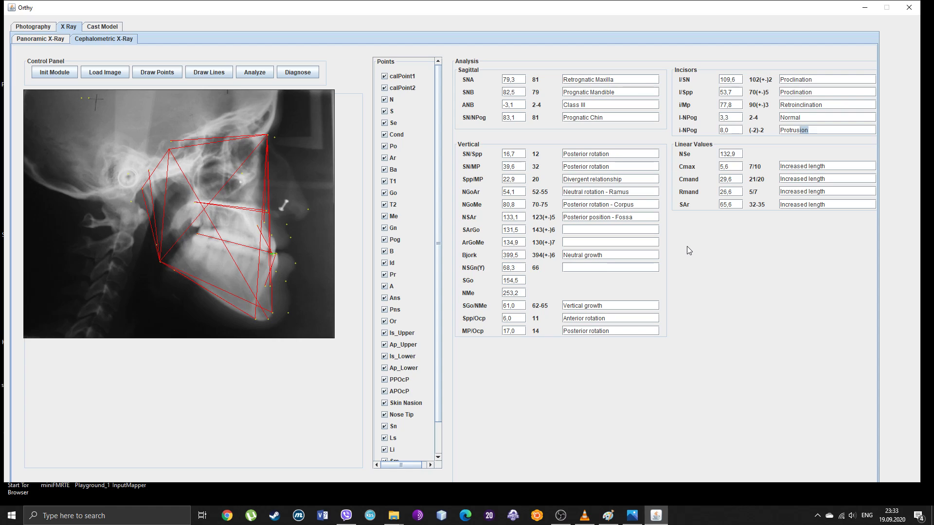
Restart Orthy from OrthyFramework_0_2 in the Orthy folder and initialize the Cephalometric X-Ray module.
{"action": "left_click", "coordinate": [908, 8]}
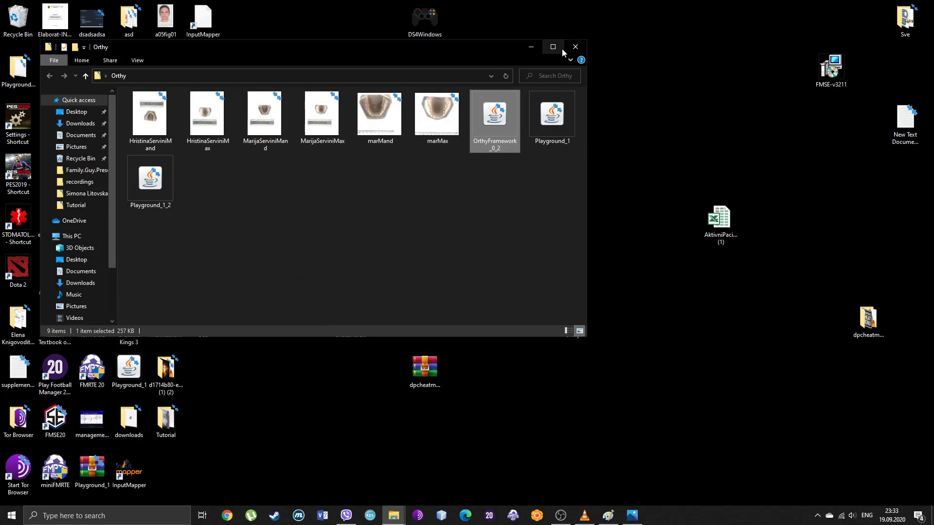
{"action": "left_click", "coordinate": [578, 49]}
{"action": "double_click", "coordinate": [572, 318]}
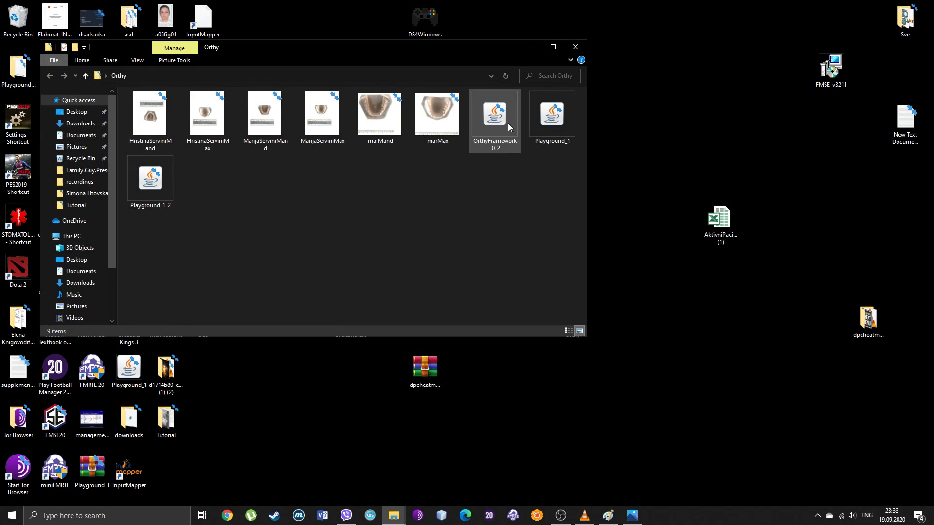
{"action": "double_click", "coordinate": [492, 122]}
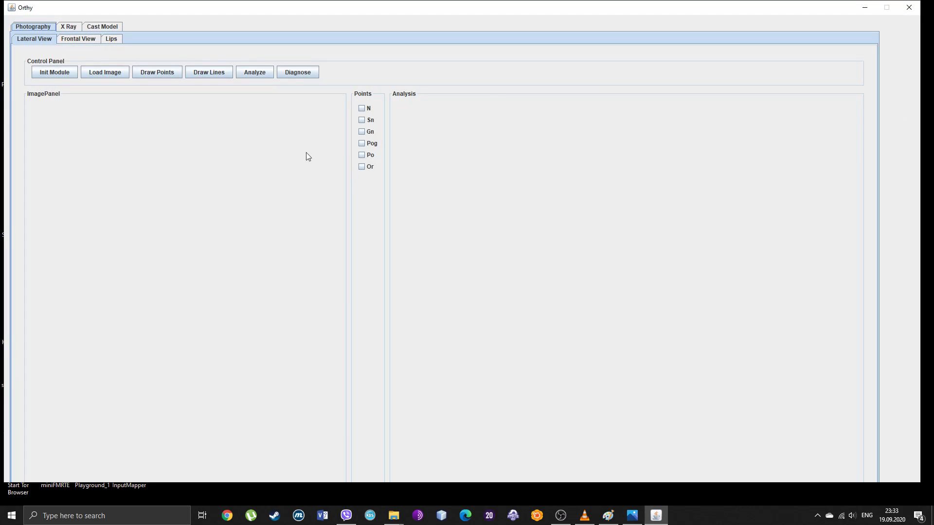
{"action": "left_click", "coordinate": [66, 28]}
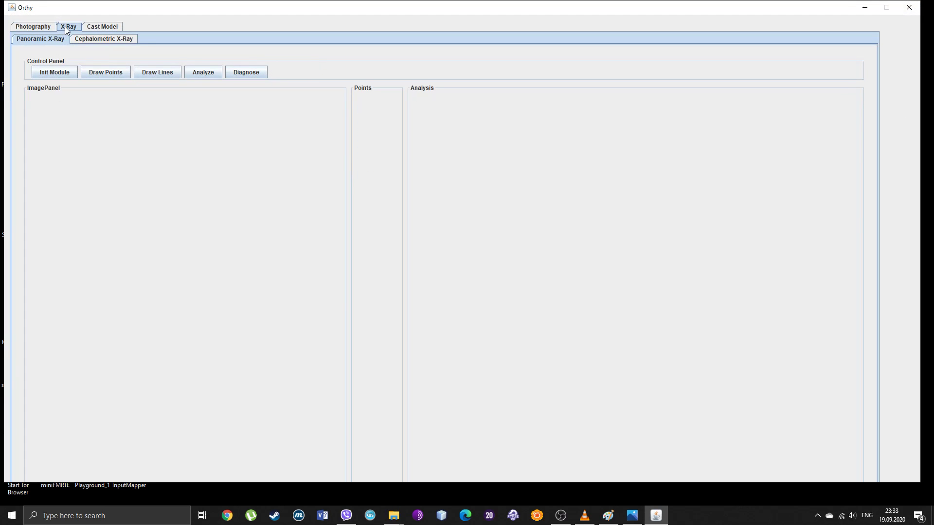
{"action": "left_click", "coordinate": [102, 40]}
{"action": "left_click", "coordinate": [65, 75]}
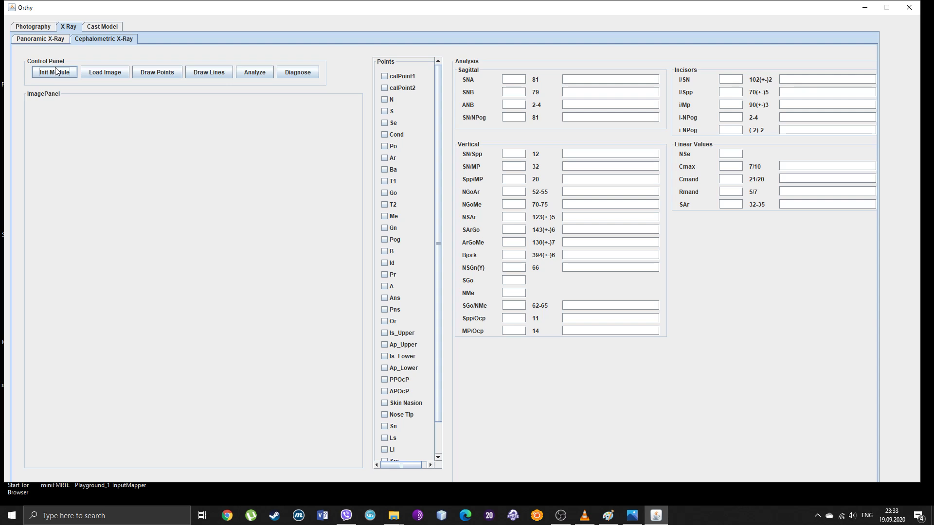
Load ClassIII.jpg from the desktop's Tutorial folder into the newly initialized cephalometric module.
{"action": "left_click", "coordinate": [102, 73]}
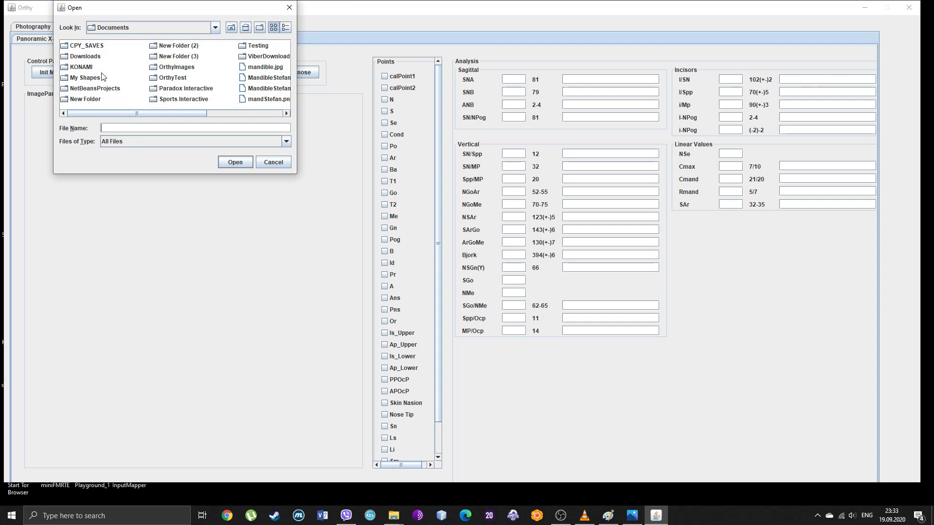
{"action": "left_click", "coordinate": [244, 30]}
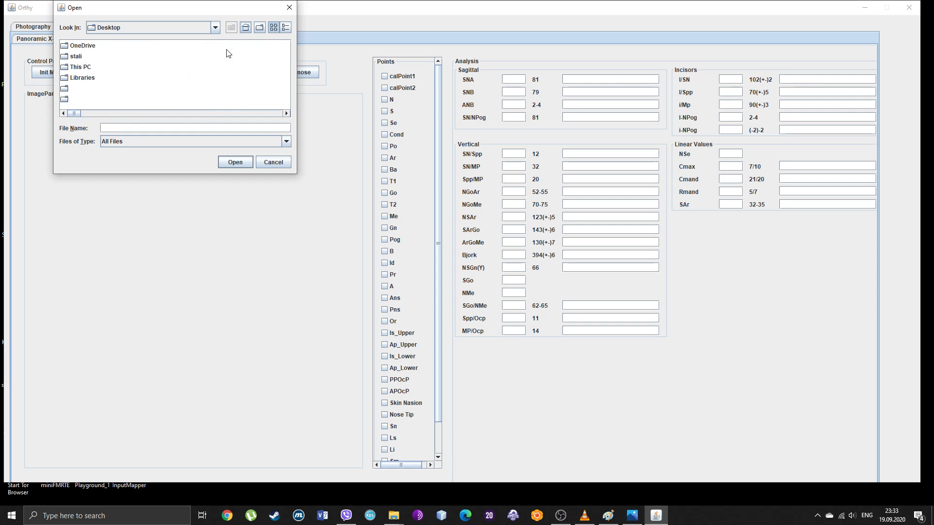
{"action": "scroll", "coordinate": [113, 94], "scroll_direction": "up", "scroll_amount": 4}
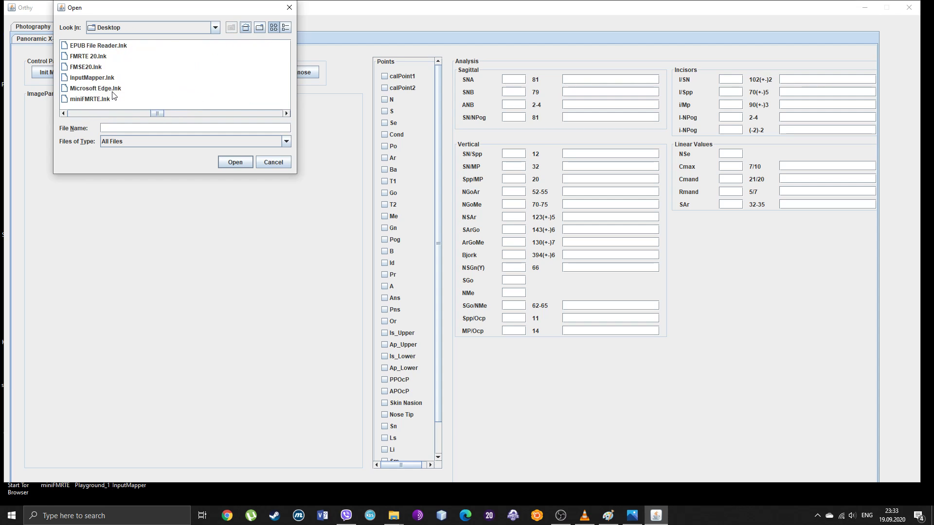
{"action": "double_click", "coordinate": [83, 89]}
{"action": "double_click", "coordinate": [97, 71]}
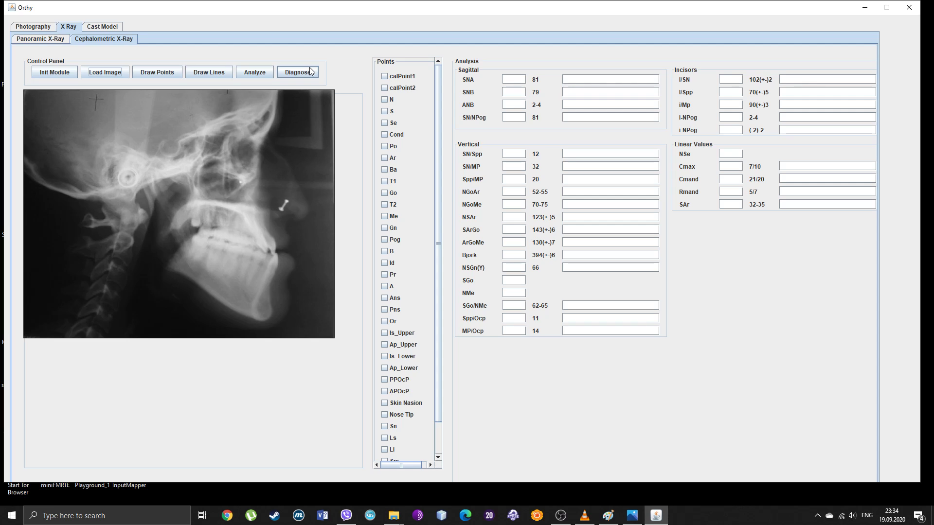
Minimize Orthy and close the Orthy folder window to return to the desktop.
{"action": "left_click", "coordinate": [865, 8]}
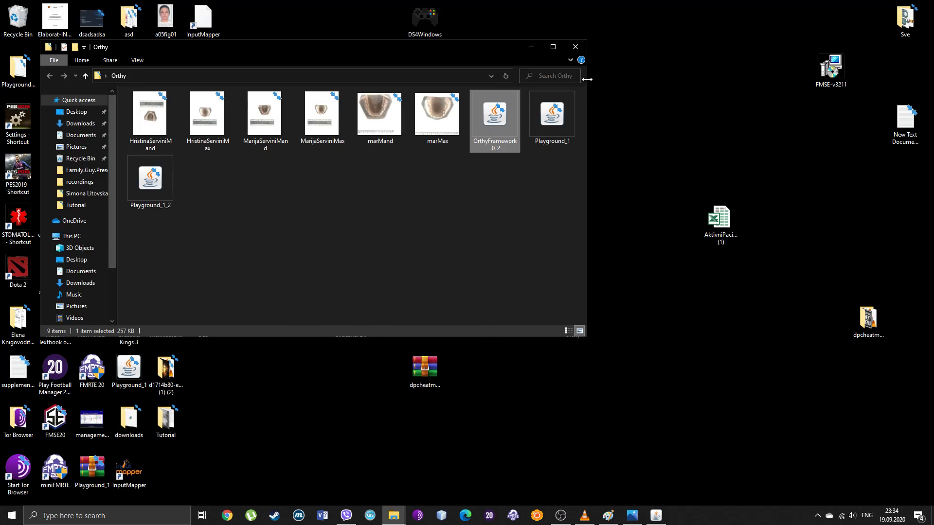
{"action": "left_click", "coordinate": [581, 51]}
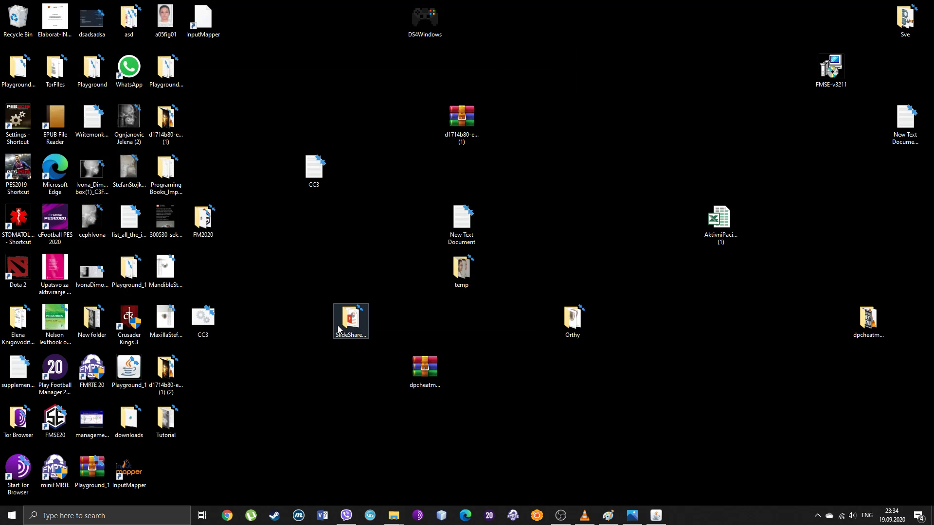
{"action": "left_click", "coordinate": [227, 516]}
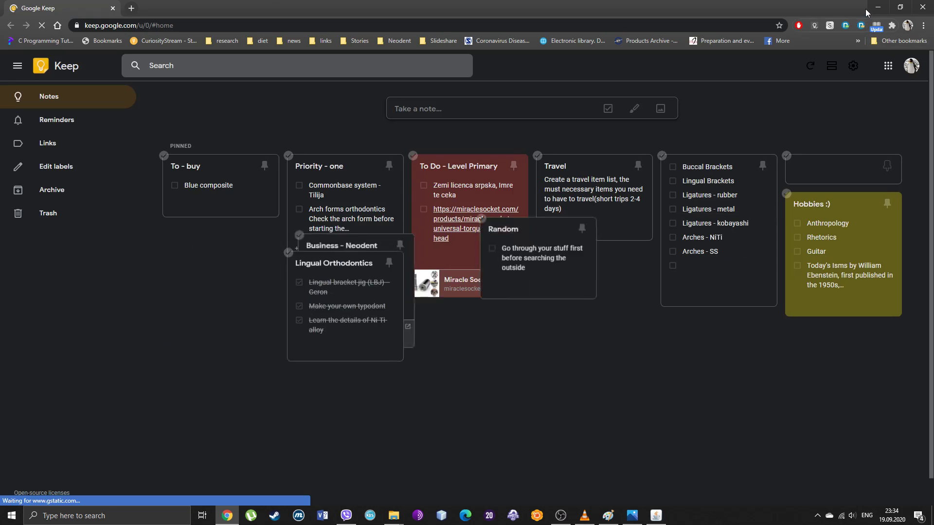
{"action": "left_click", "coordinate": [869, 8]}
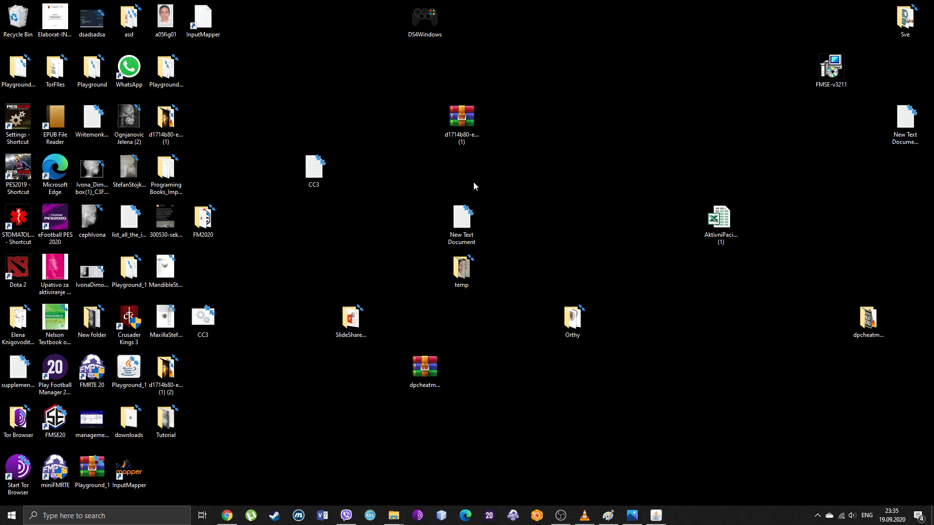
{"action": "mouse_move", "coordinate": [230, 522]}
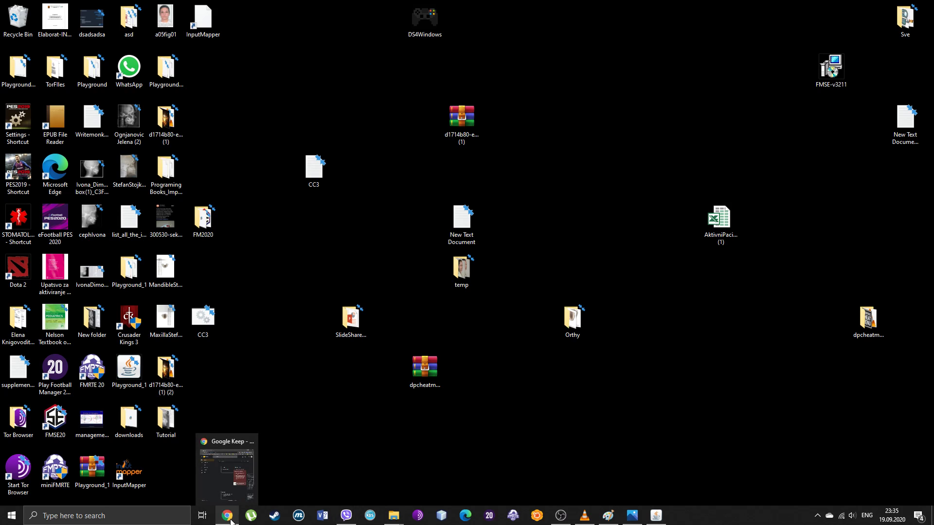
{"action": "left_click", "coordinate": [254, 443]}
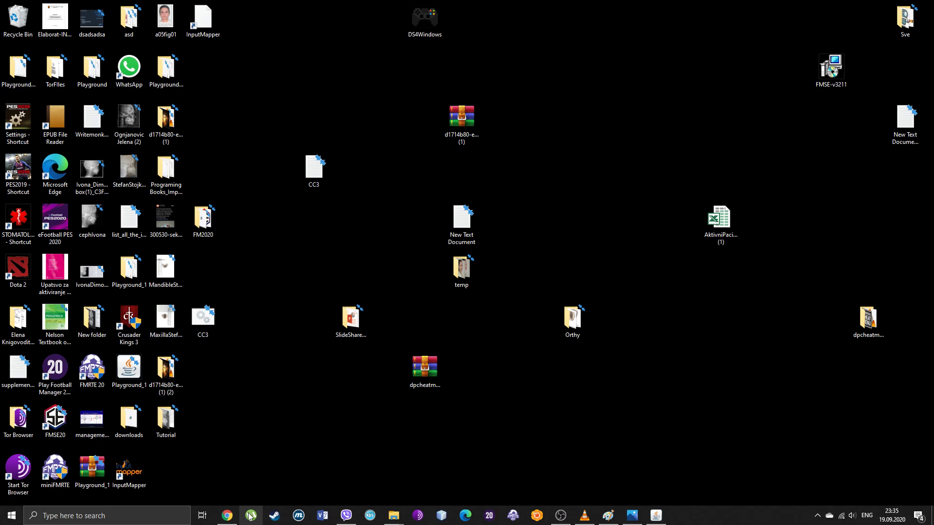
Switch to Chrome, search Google for "java" and open the Download Free Java Software page on java.com.
{"action": "left_click", "coordinate": [231, 517]}
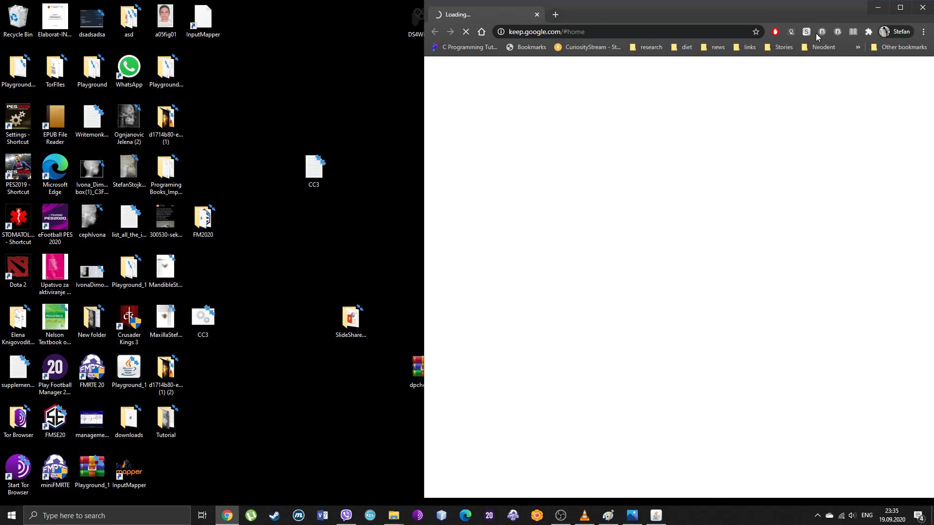
{"action": "left_click", "coordinate": [705, 31]}
{"action": "type", "text": "ja"}
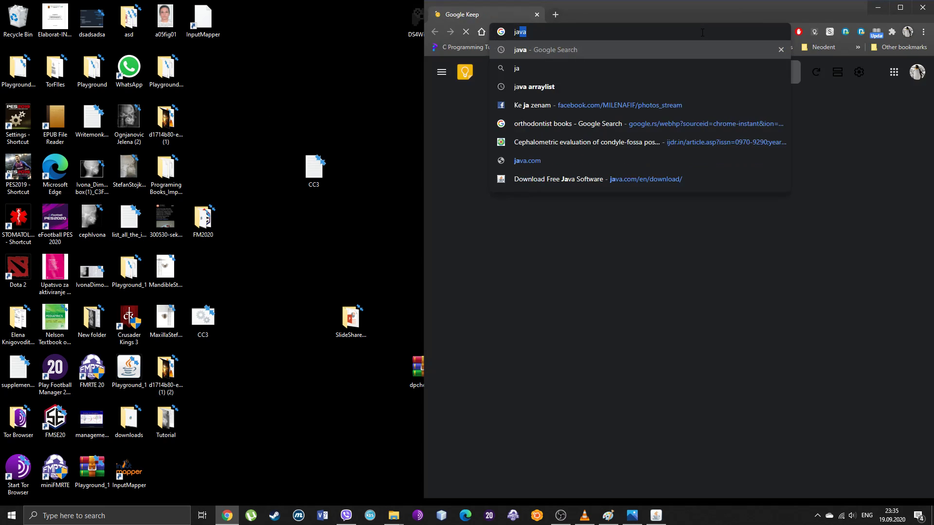
{"action": "key", "text": "Return"}
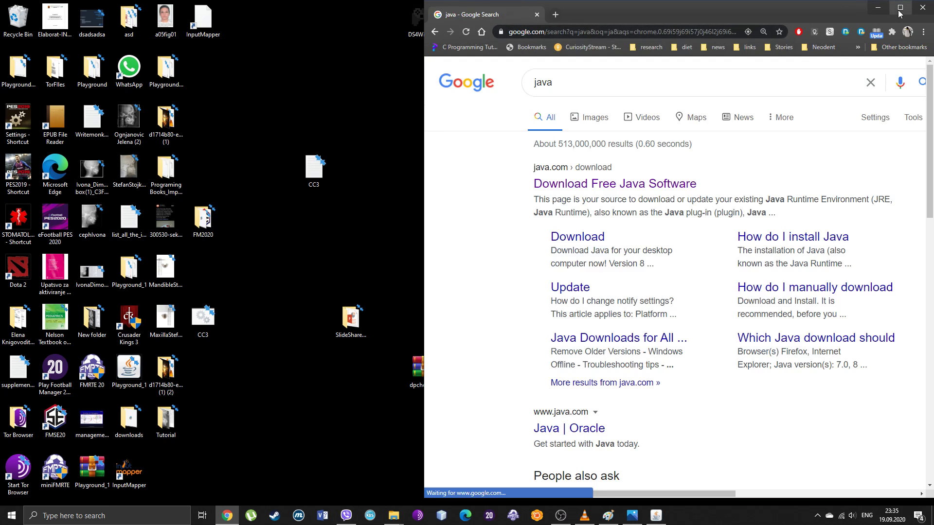
{"action": "left_click", "coordinate": [899, 8]}
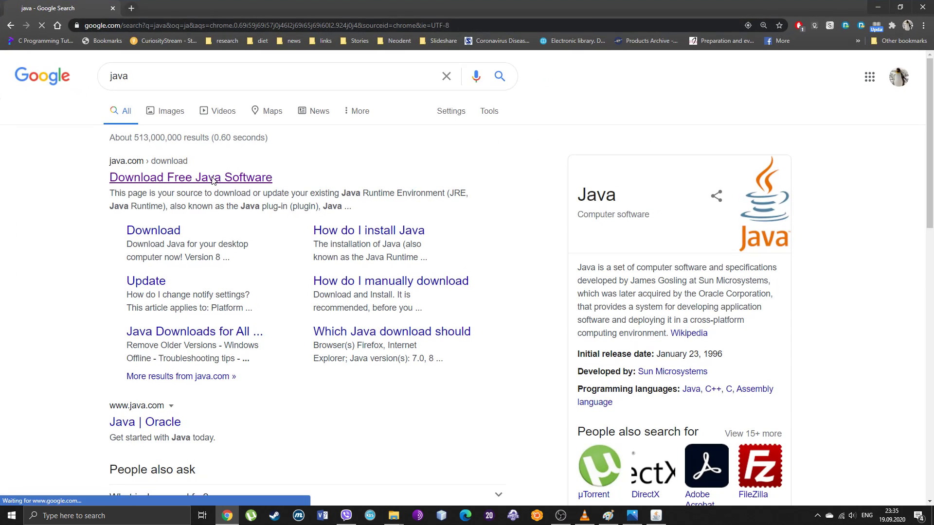
{"action": "left_click_drag", "start_coordinate": [173, 26], "coordinate": [71, 27]}
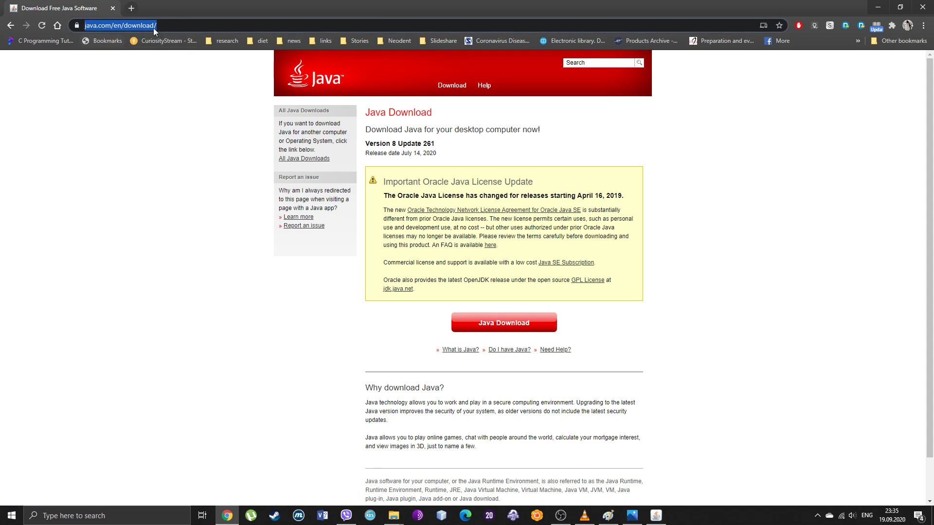
Download the Java installer JavaSetup8u261.exe for Windows and launch it.
{"action": "left_click", "coordinate": [498, 324]}
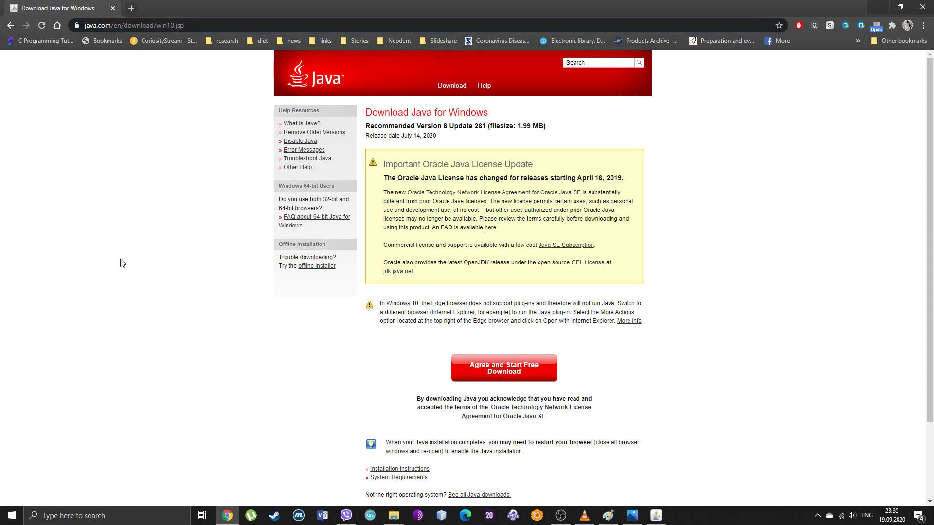
{"action": "left_click", "coordinate": [479, 373]}
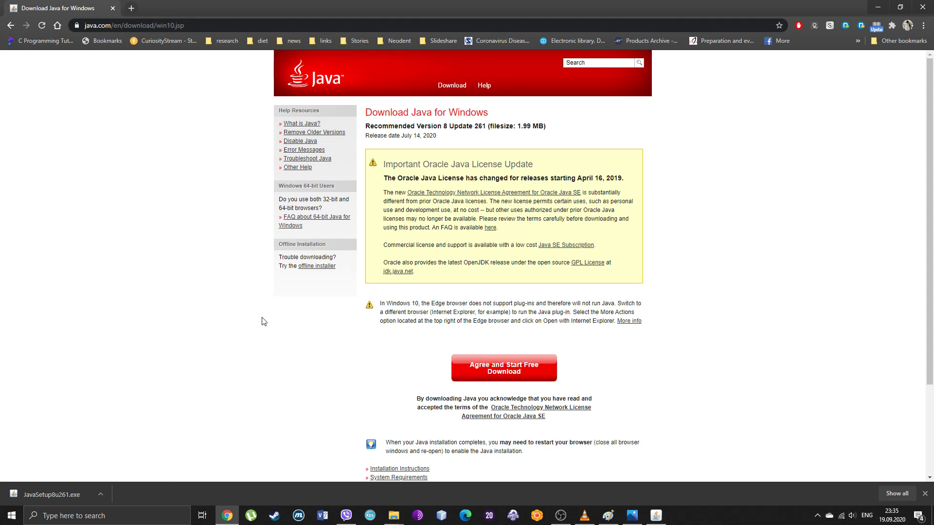
{"action": "left_click", "coordinate": [48, 497]}
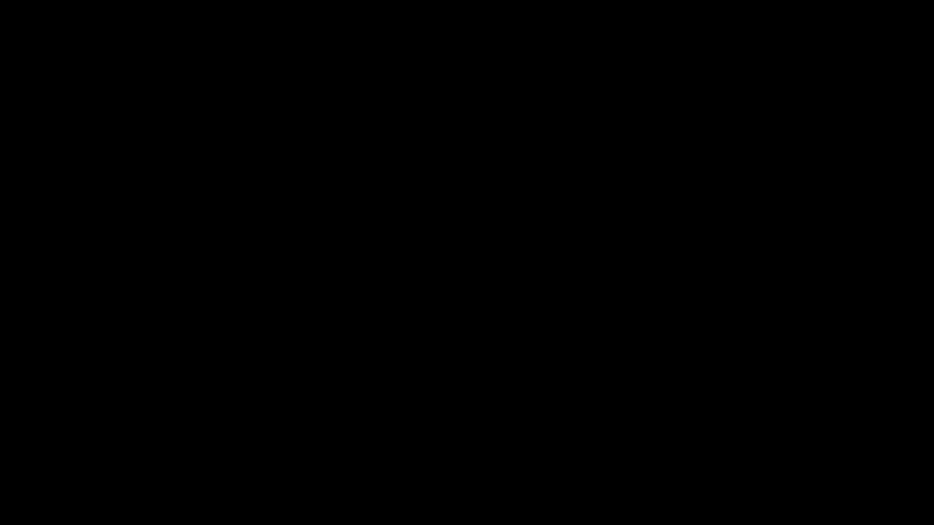
{"action": "left_click", "coordinate": [372, 325]}
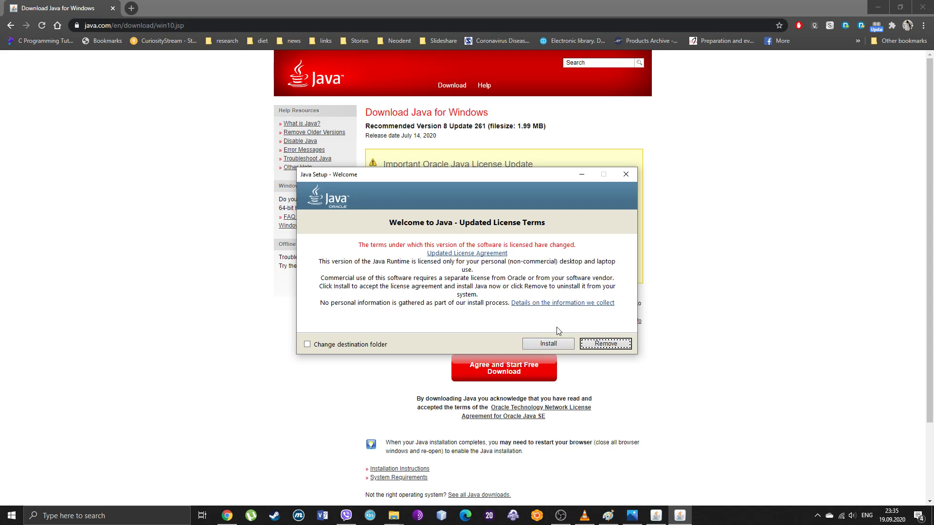
Leave the Java Setup dialog, minimize the browser and reopen the Orthy folder from the desktop.
{"action": "left_click", "coordinate": [608, 344]}
{"action": "left_click", "coordinate": [876, 6]}
{"action": "double_click", "coordinate": [584, 325]}
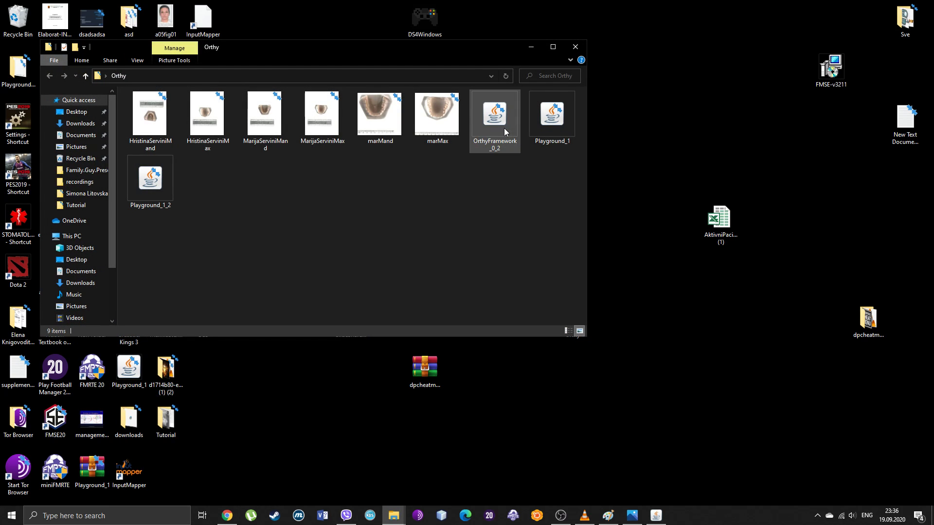
Dismiss the Java Setup prompt about out-of-date Java versions.
{"action": "right_click", "coordinate": [505, 130]}
{"action": "left_click", "coordinate": [458, 198]}
{"action": "right_click", "coordinate": [491, 122]}
{"action": "left_click", "coordinate": [467, 210]}
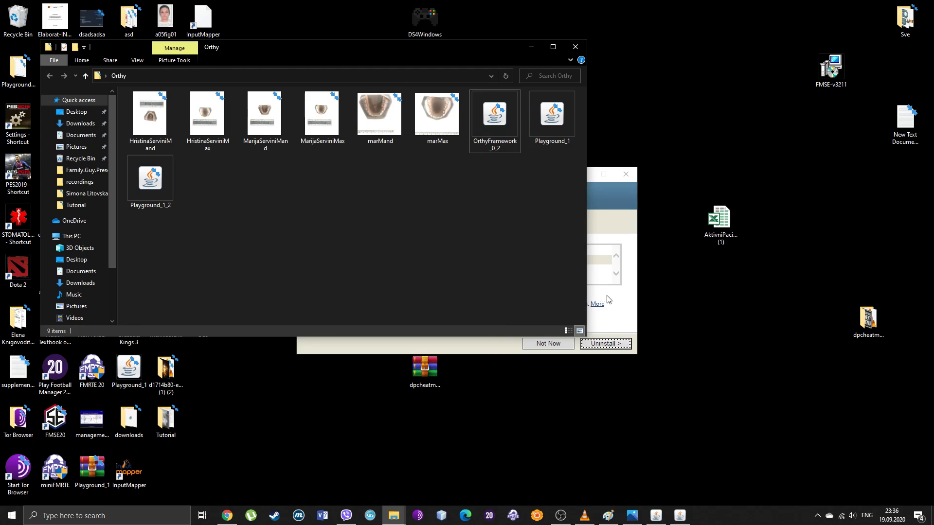
{"action": "left_click", "coordinate": [552, 345]}
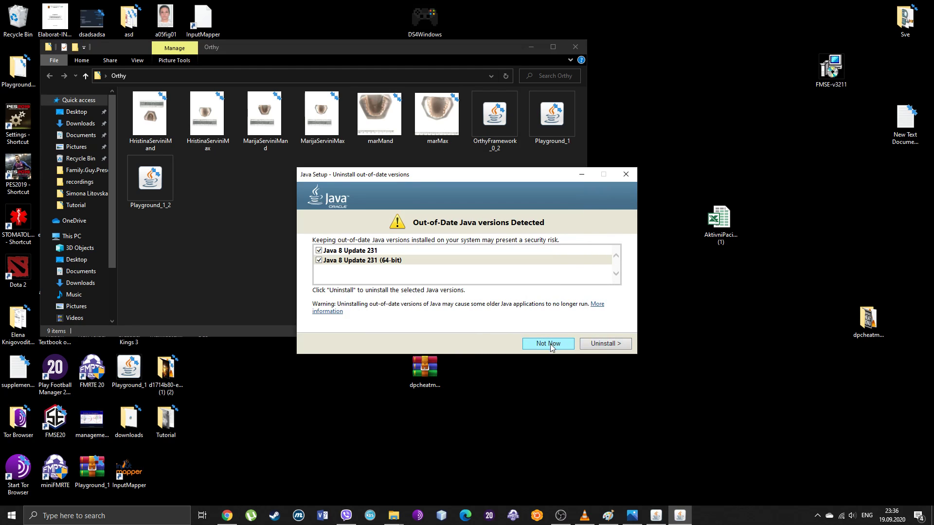
{"action": "left_click", "coordinate": [590, 345]}
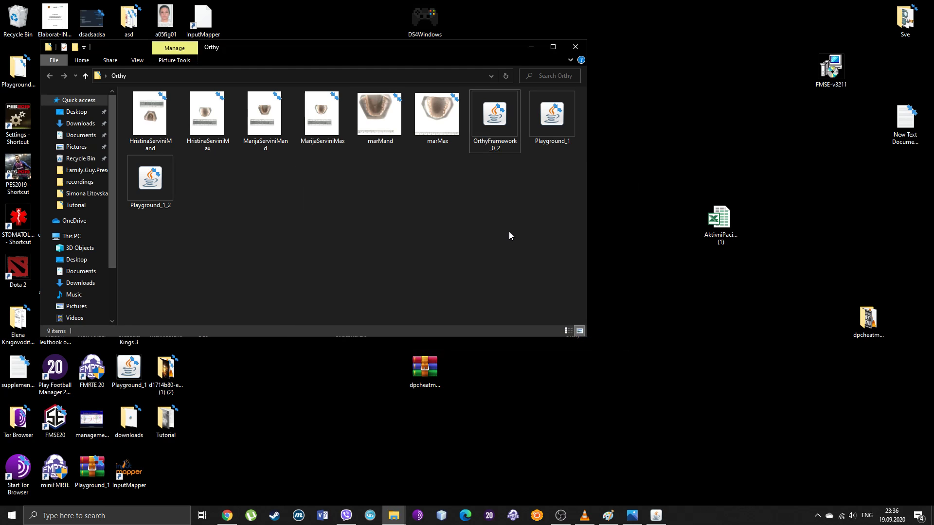
Copy the OrthyFramework_0_2 file from the Orthy folder to the desktop and close the folder window.
{"action": "right_click", "coordinate": [492, 133]}
{"action": "left_click", "coordinate": [471, 200]}
{"action": "left_click", "coordinate": [488, 120]}
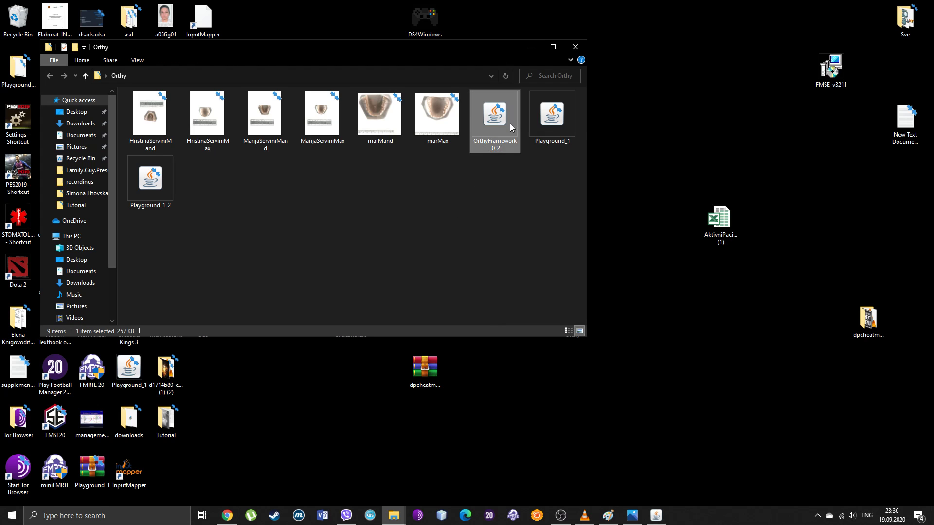
{"action": "right_click", "coordinate": [487, 119]}
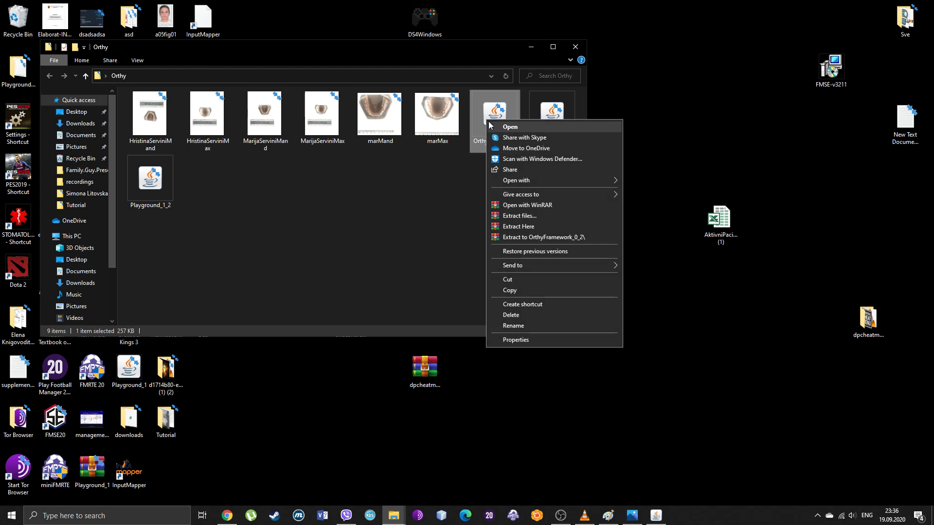
{"action": "left_click", "coordinate": [532, 289]}
{"action": "right_click", "coordinate": [585, 359]}
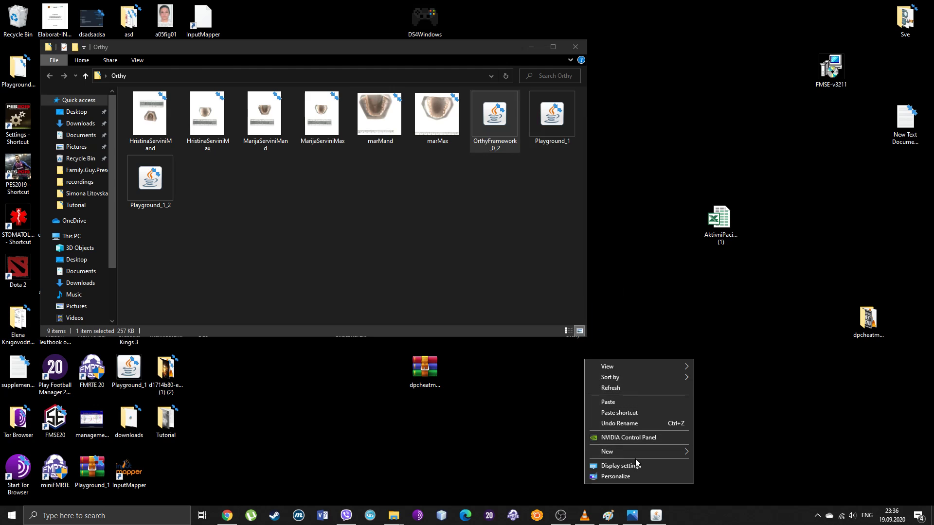
{"action": "left_click", "coordinate": [627, 402]}
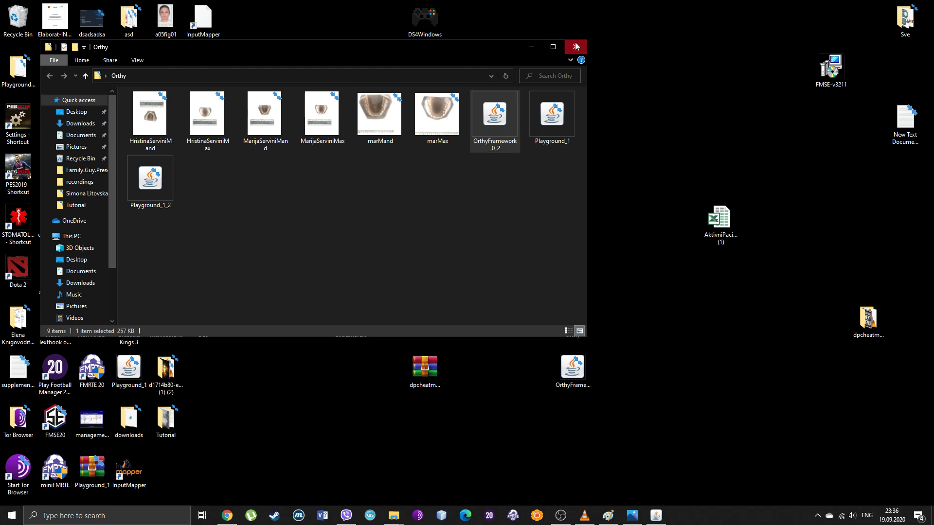
{"action": "left_click", "coordinate": [576, 47]}
Rename the copied OrthyFramework_0_2 file on the desktop as Orthy.
{"action": "right_click", "coordinate": [568, 372]}
{"action": "left_click", "coordinate": [609, 353]}
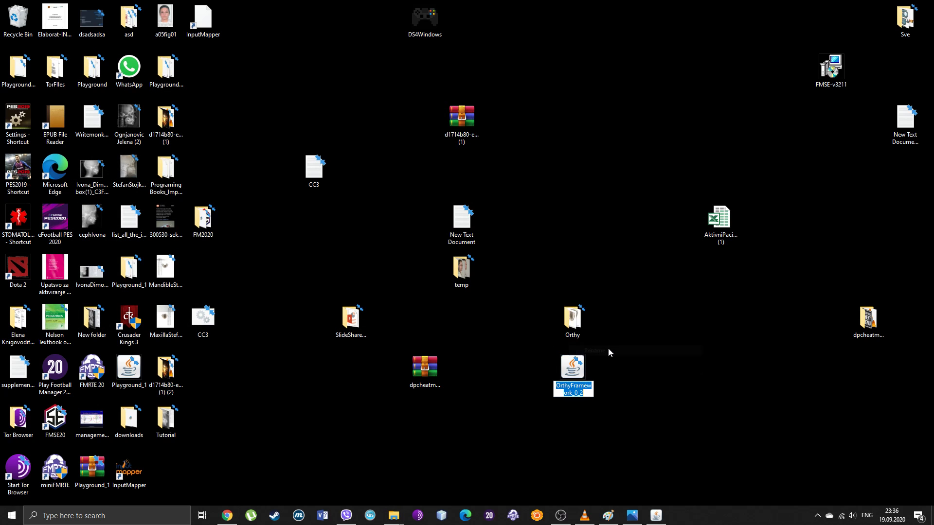
{"action": "type", "text": "Orthy"}
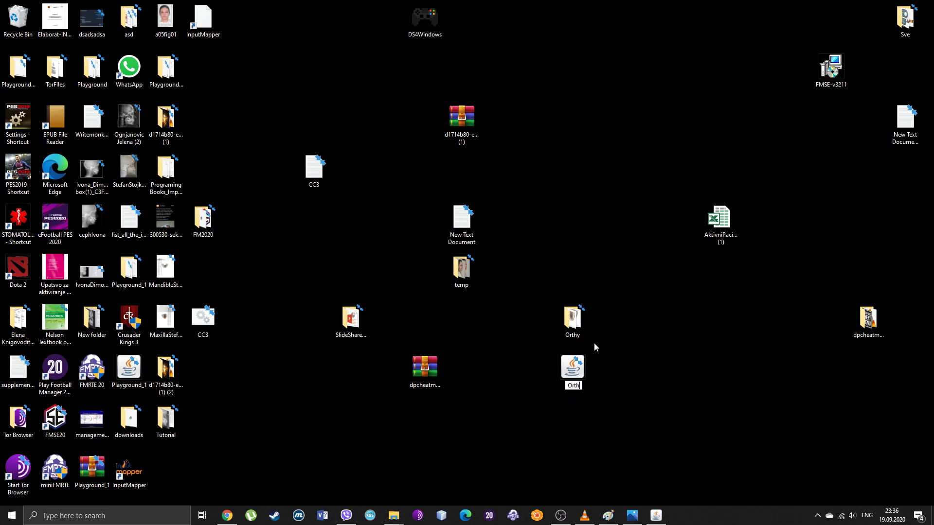
{"action": "key", "text": "Return"}
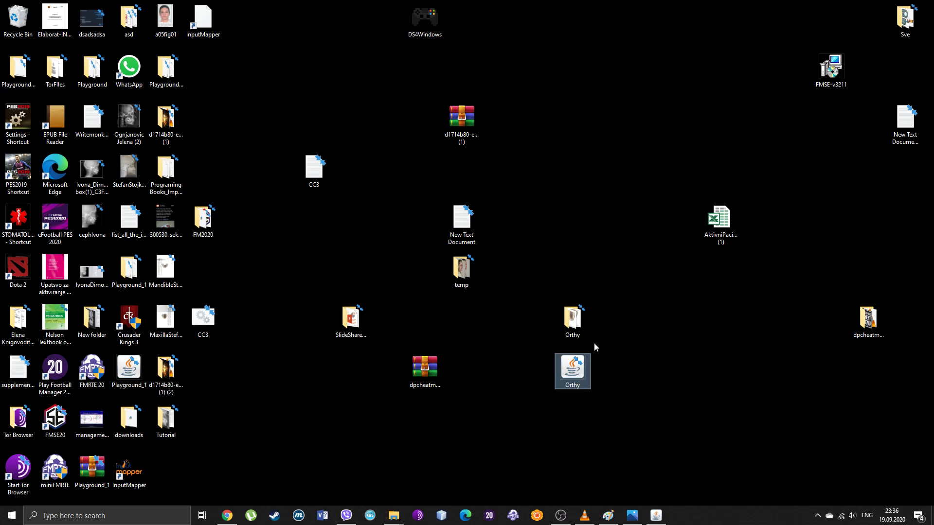
Move the Orthy file to an empty spot on the desktop, well above the Orthy folder.
{"action": "right_click", "coordinate": [568, 371]}
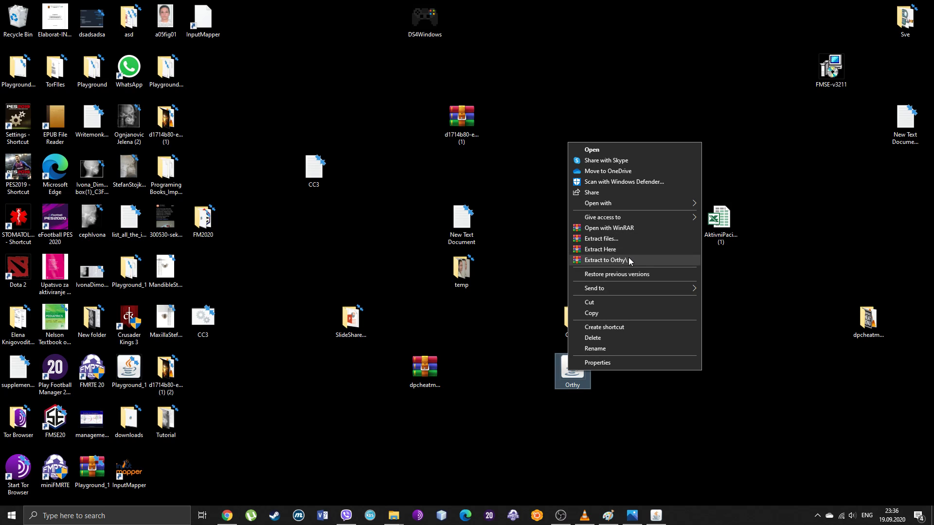
{"action": "left_click", "coordinate": [696, 260]}
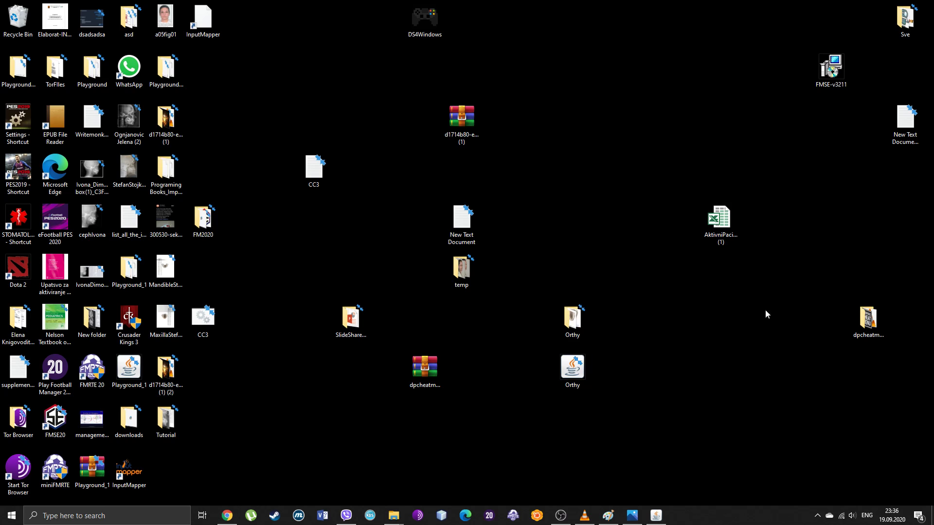
{"action": "left_click_drag", "start_coordinate": [583, 372], "coordinate": [626, 121]}
{"action": "left_click_drag", "start_coordinate": [553, 140], "coordinate": [706, 78]}
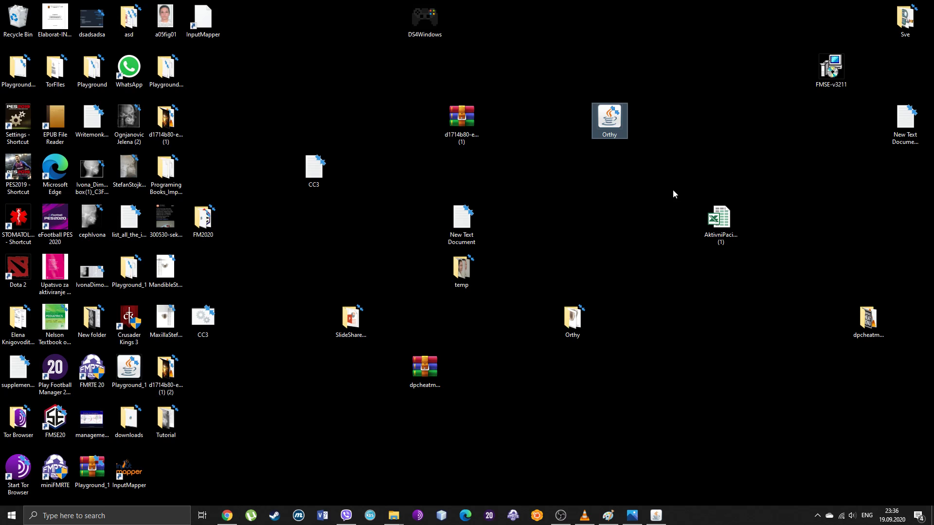
{"action": "left_click", "coordinate": [650, 229]}
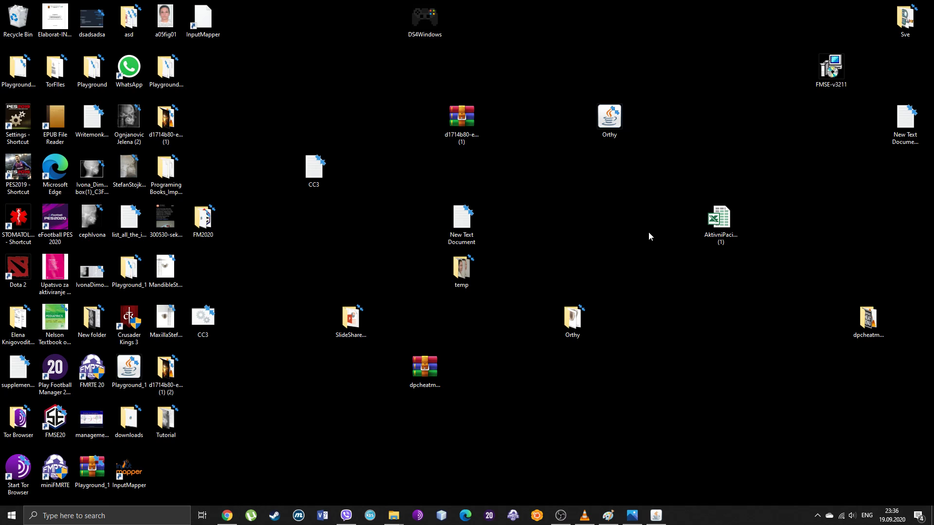
Run Orthy from the desktop file, initialise its Cephalometric X-Ray module, look through the points list and close the program.
{"action": "double_click", "coordinate": [619, 113]}
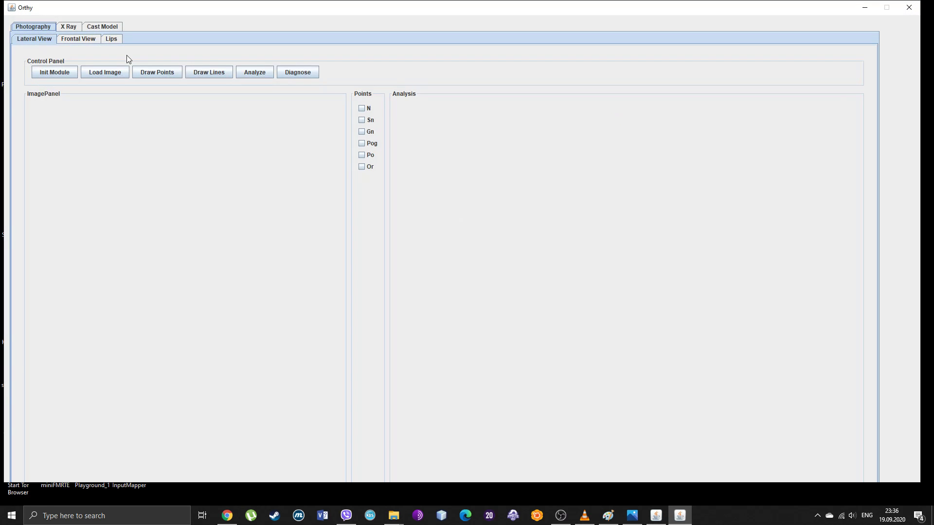
{"action": "left_click", "coordinate": [65, 28]}
{"action": "left_click", "coordinate": [91, 41]}
{"action": "left_click", "coordinate": [54, 73]}
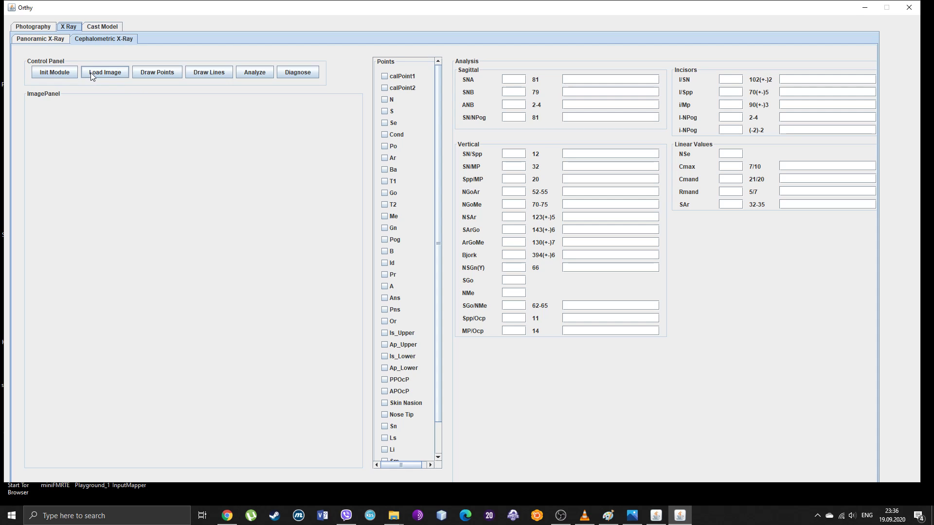
{"action": "scroll", "coordinate": [435, 140], "scroll_direction": "down", "scroll_amount": 1}
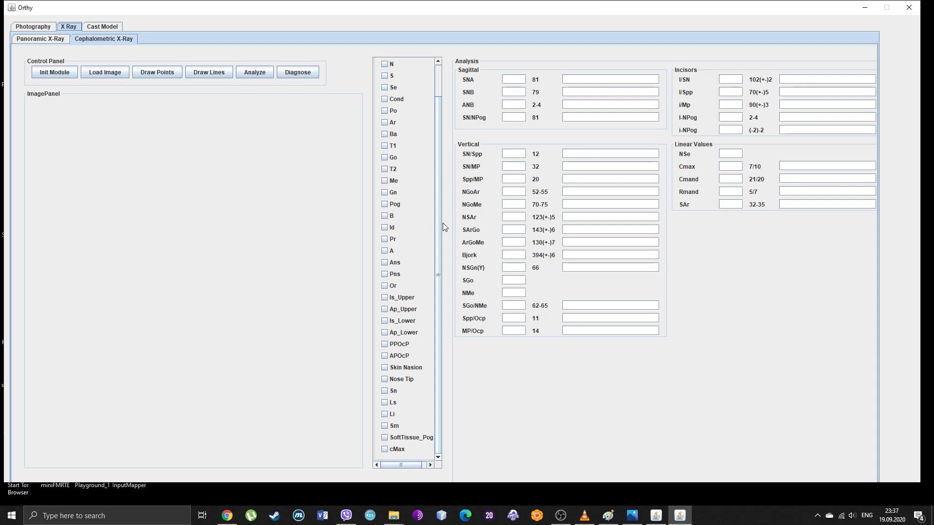
{"action": "left_click", "coordinate": [909, 7]}
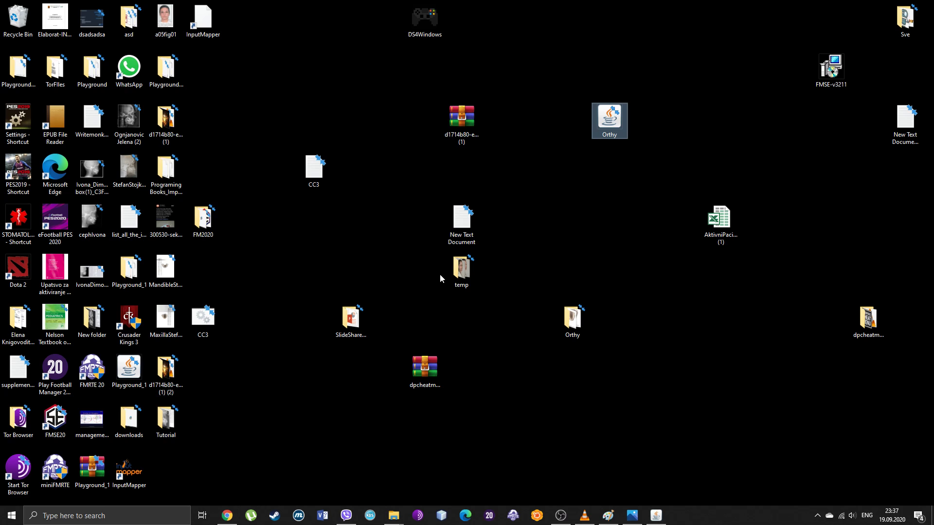
Switch to Chrome, search Google for "winrar" in a new tab and open the WinRAR download page on rarlab.com.
{"action": "left_click", "coordinate": [227, 516]}
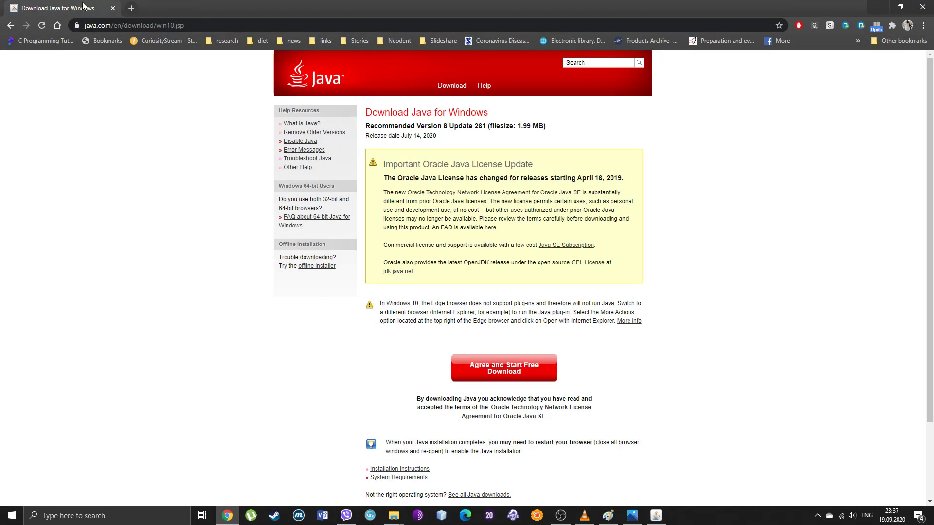
{"action": "left_click", "coordinate": [132, 9]}
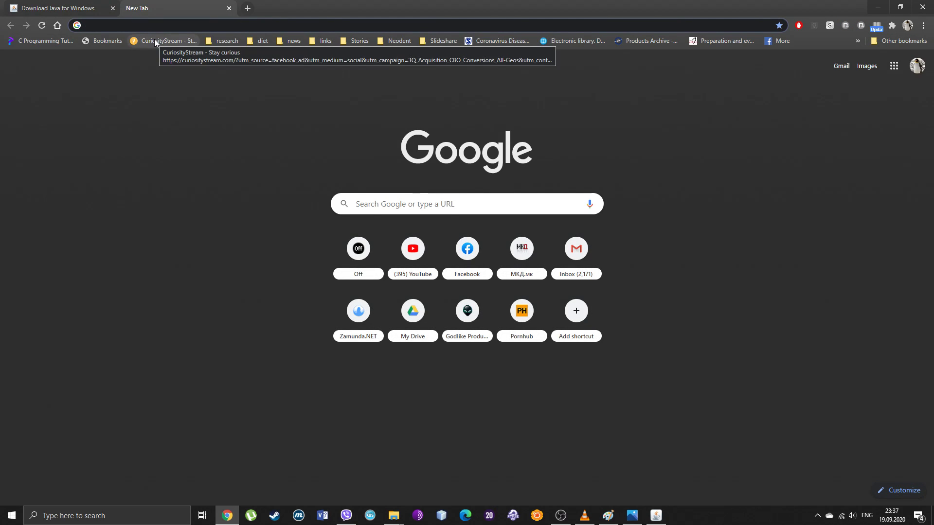
{"action": "type", "text": "win"}
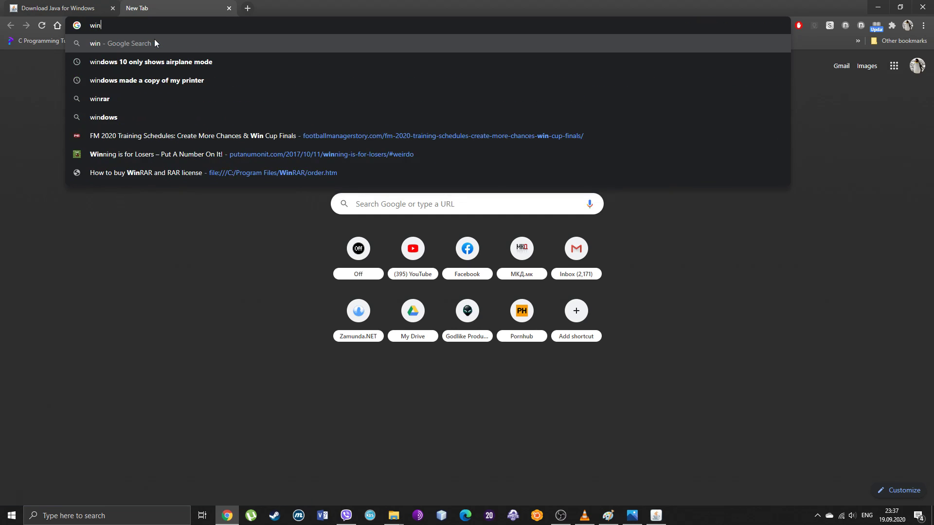
{"action": "type", "text": "ra"}
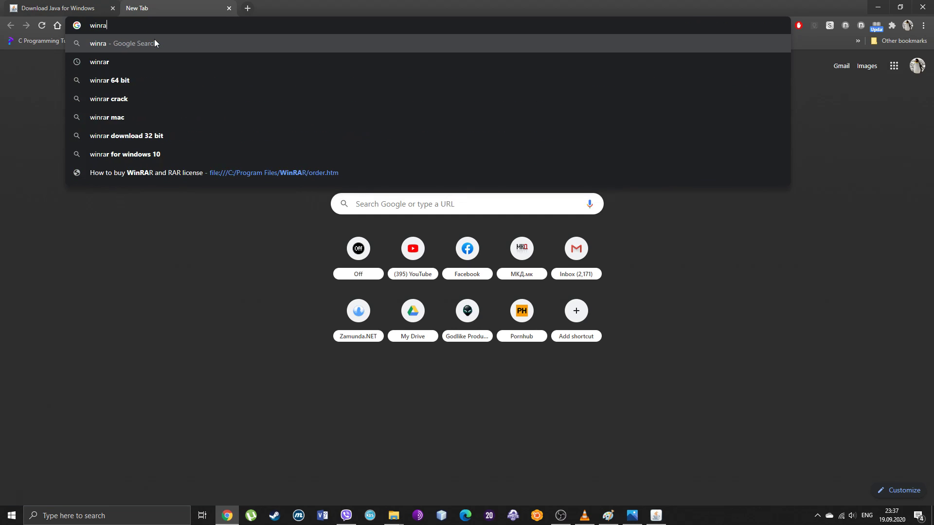
{"action": "type", "text": "r"}
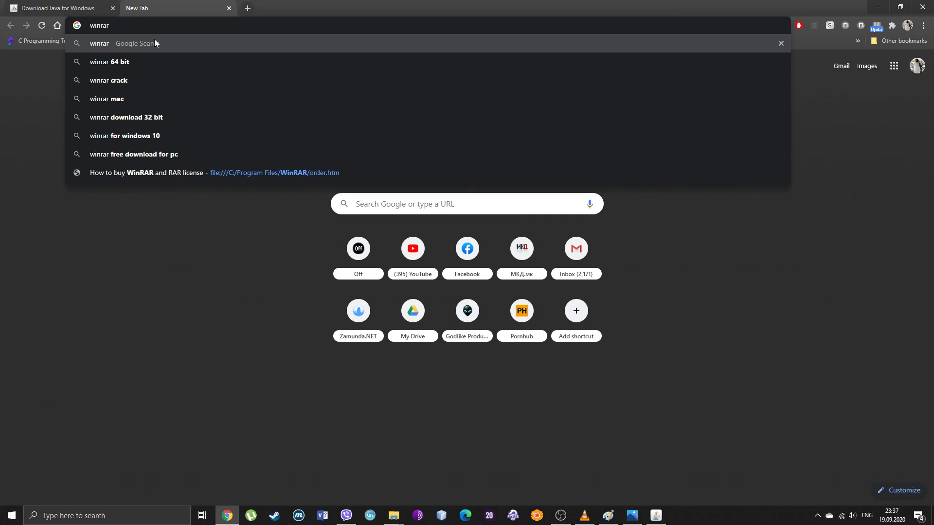
{"action": "key", "text": "Return"}
{"action": "left_click", "coordinate": [164, 177]}
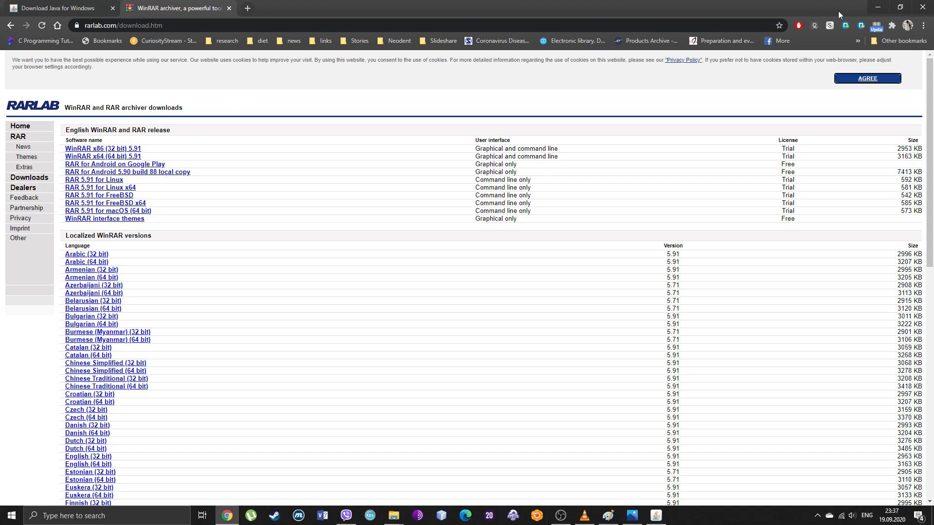
Minimize the browser and bring up the OBS window.
{"action": "left_click", "coordinate": [878, 6]}
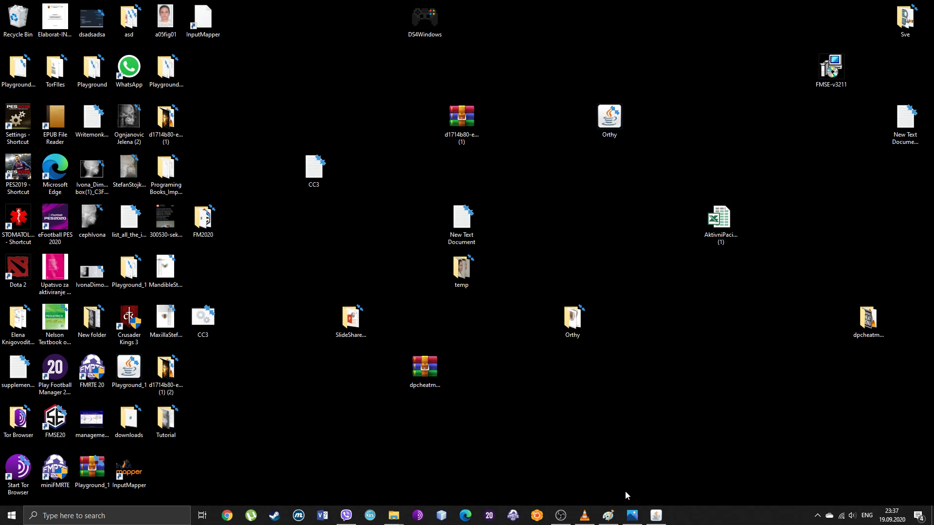
{"action": "left_click", "coordinate": [560, 515]}
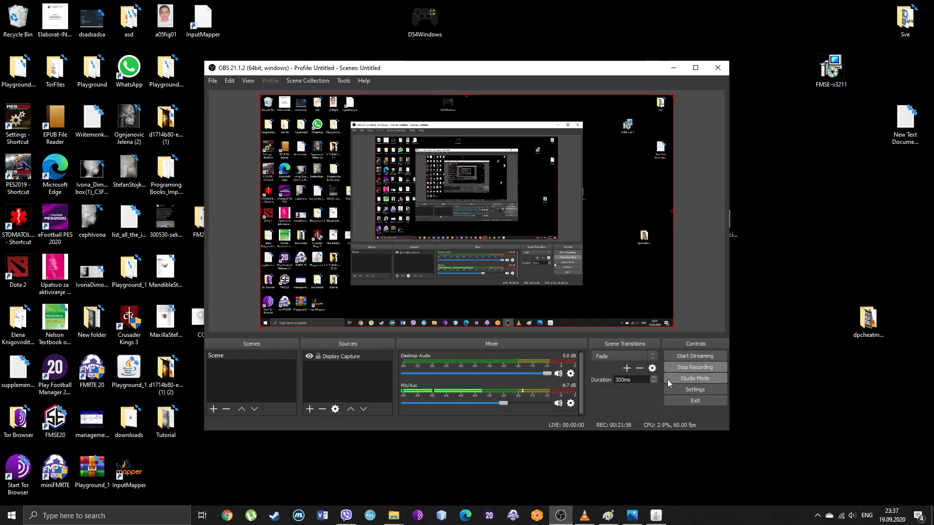